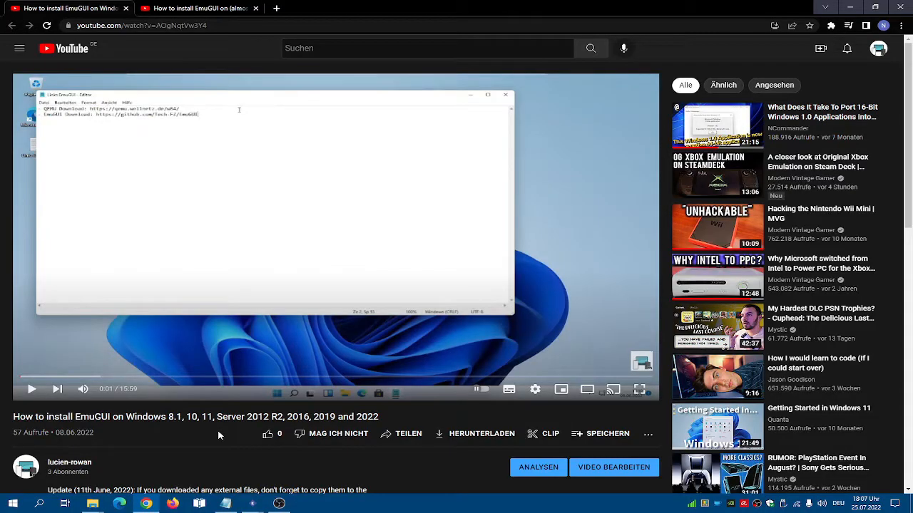
- Examine the titles and descriptions of the two EmuGUI installation videos for Windows and Linux
drag(380, 417, 435, 420)
click(433, 421)
scroll(56, 426, down, 2)
click(56, 427)
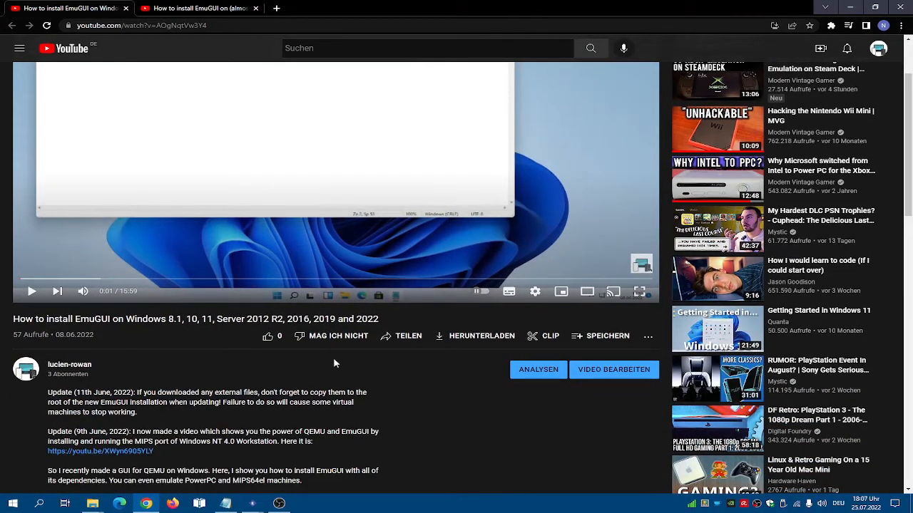
drag(393, 322, 3, 322)
click(200, 364)
click(232, 6)
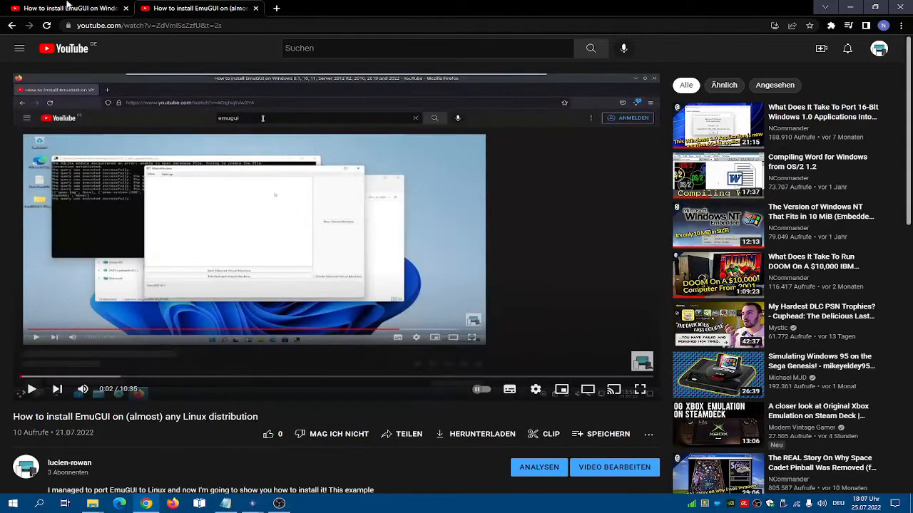
scroll(224, 386, down, 5)
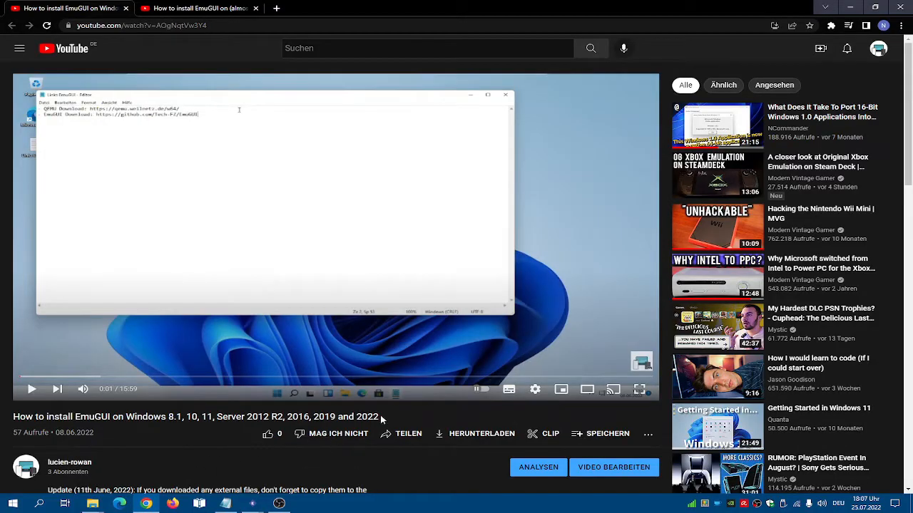
drag(381, 418, 19, 414)
click(20, 414)
- Switch to EmuGUI and start a new virtual machine named Windows NT 4 i386 with the i386 architecture
key(alt+Tab)
click(634, 222)
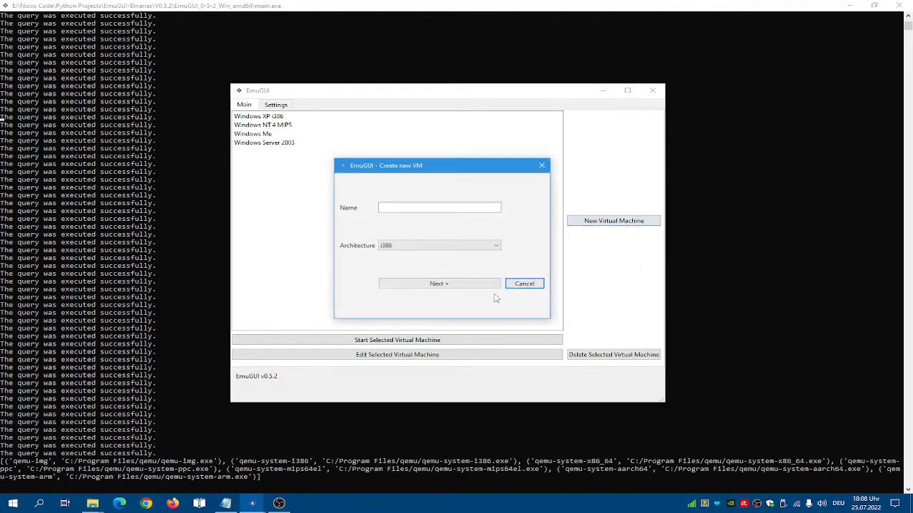
click(430, 209)
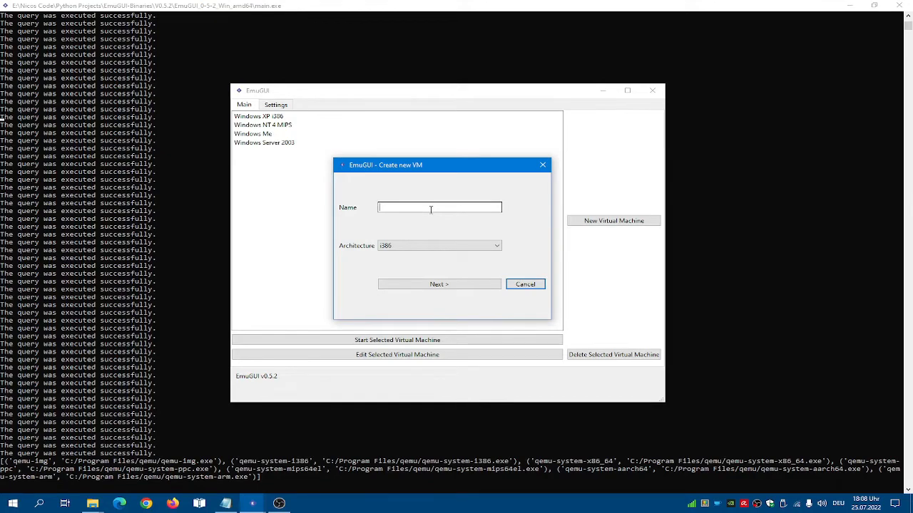
text(Windows N)
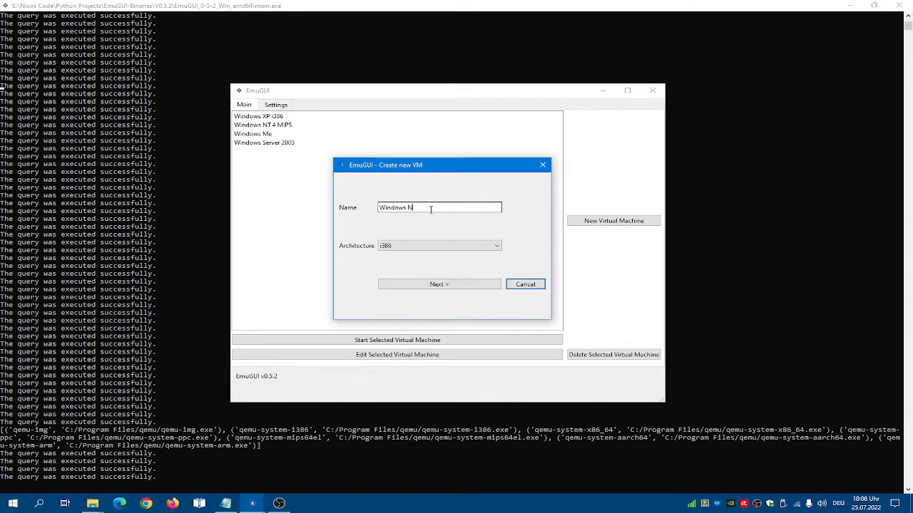
text(T 4 i386)
click(449, 247)
click(430, 248)
click(413, 248)
click(413, 248)
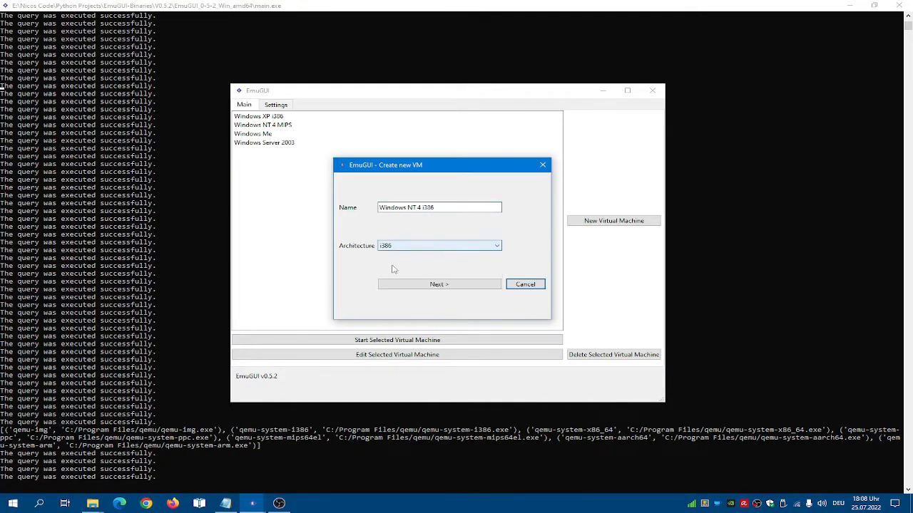
click(462, 289)
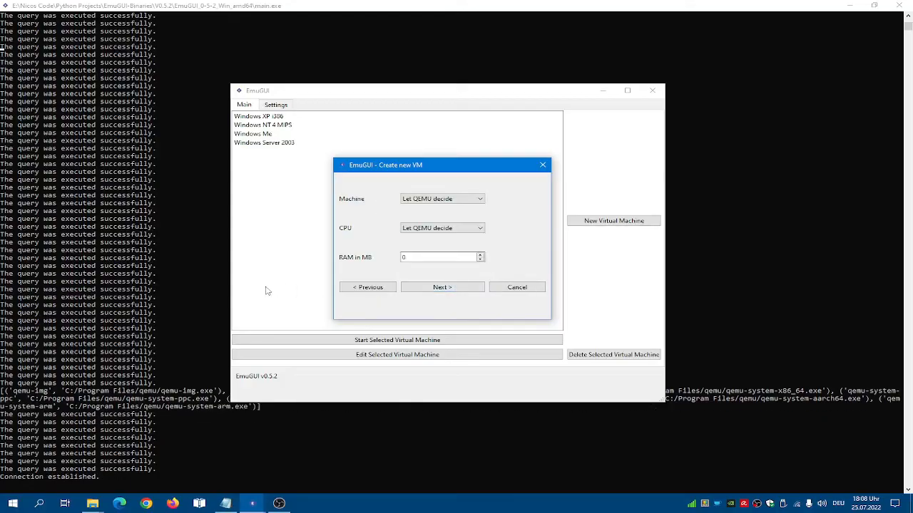
- Let QEMU decide the machine type and choose pentium2 as the virtual machine's CPU
click(456, 200)
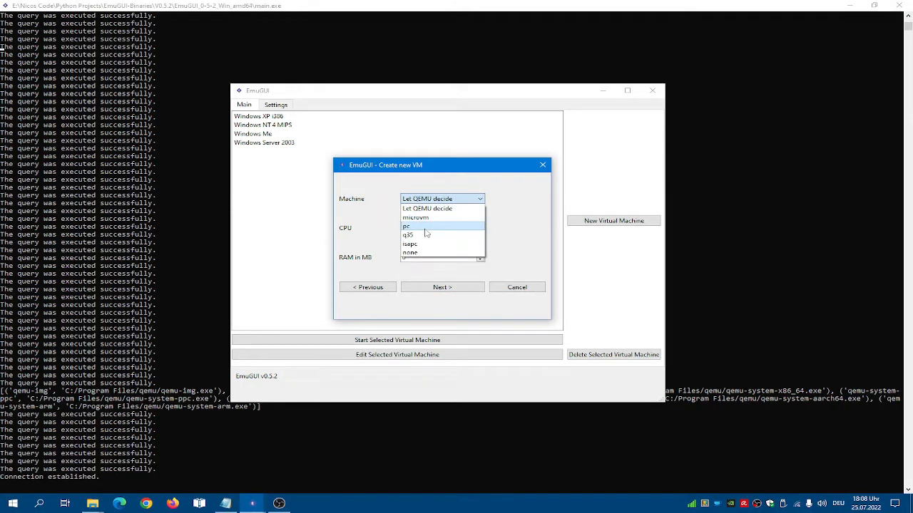
click(426, 208)
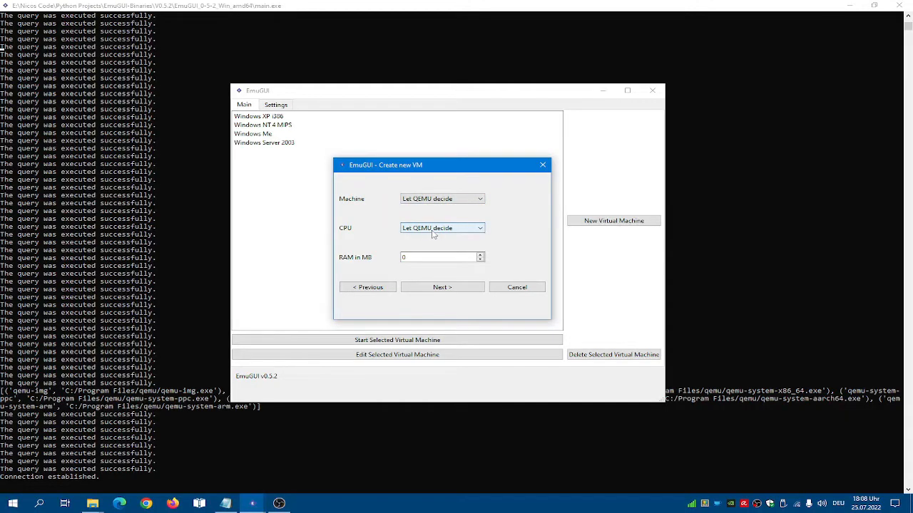
click(433, 228)
scroll(449, 263, down, 8)
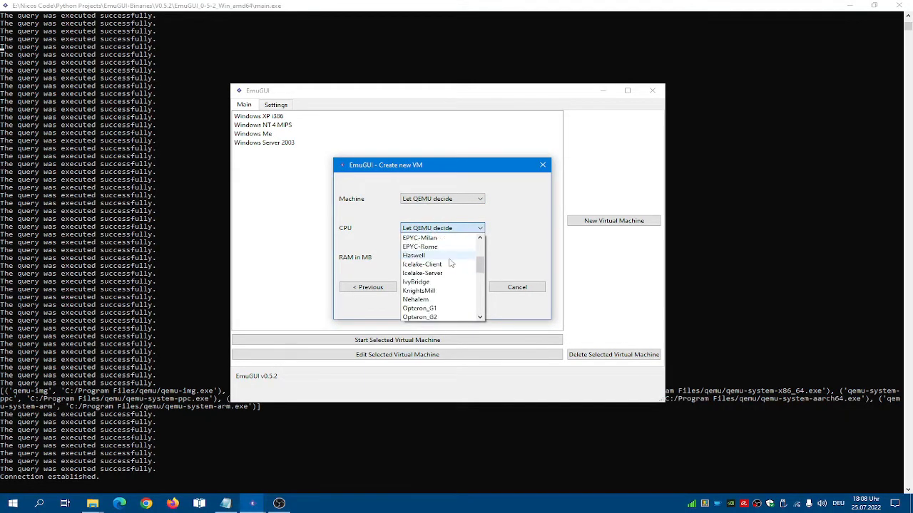
scroll(450, 263, down, 5)
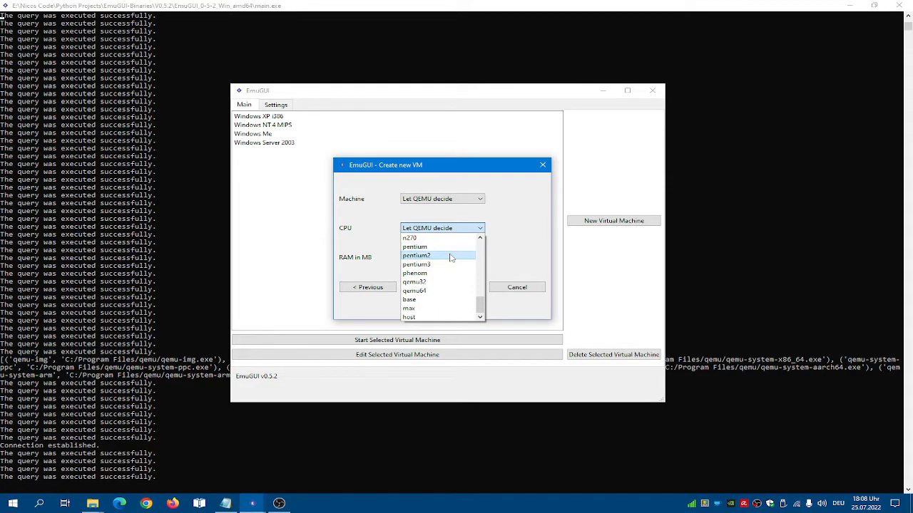
click(447, 247)
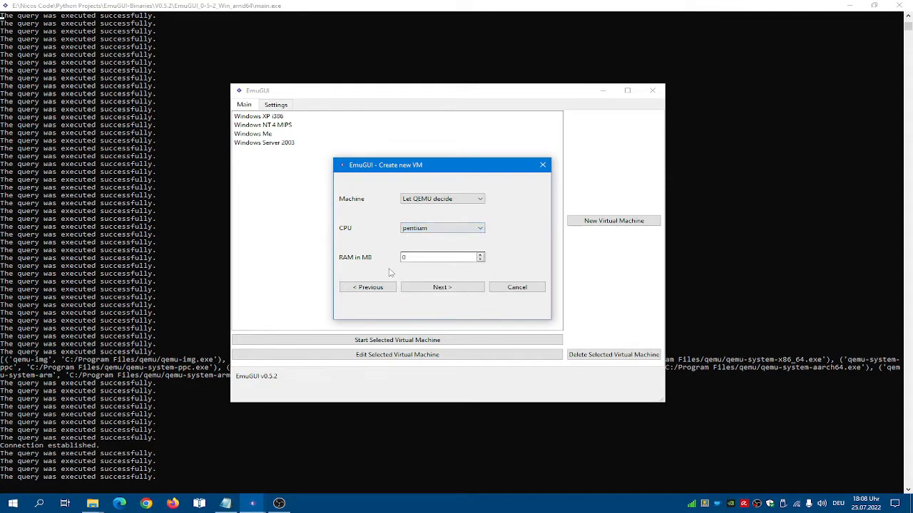
click(435, 231)
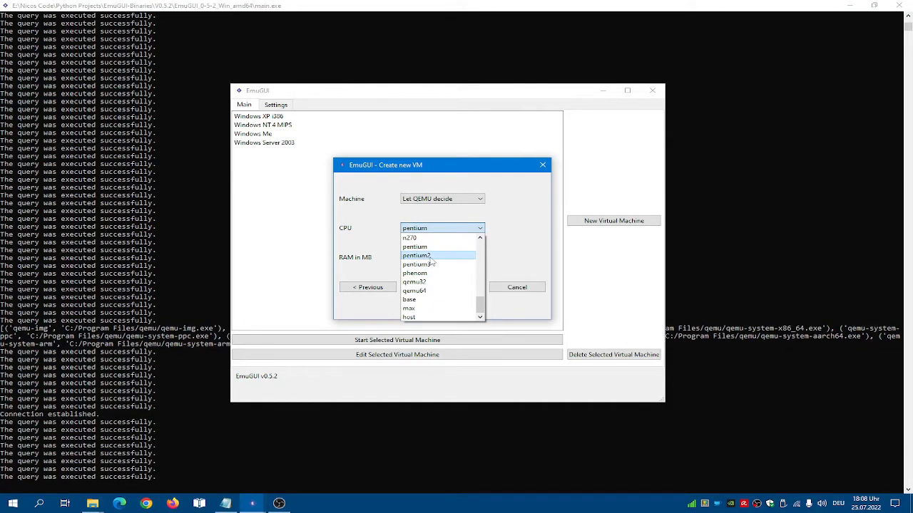
click(431, 258)
- Set the virtual machine's RAM to 128 MB and continue to the virtual disk settings
click(406, 257)
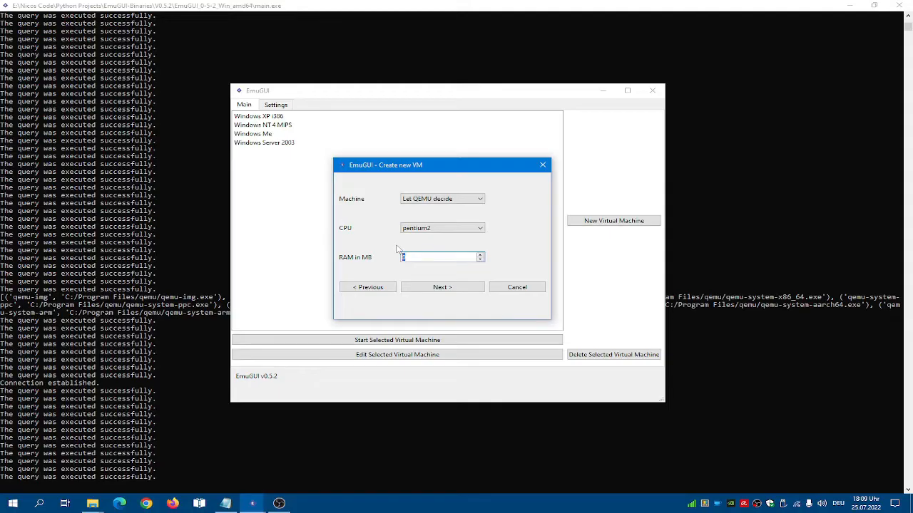
text(128)
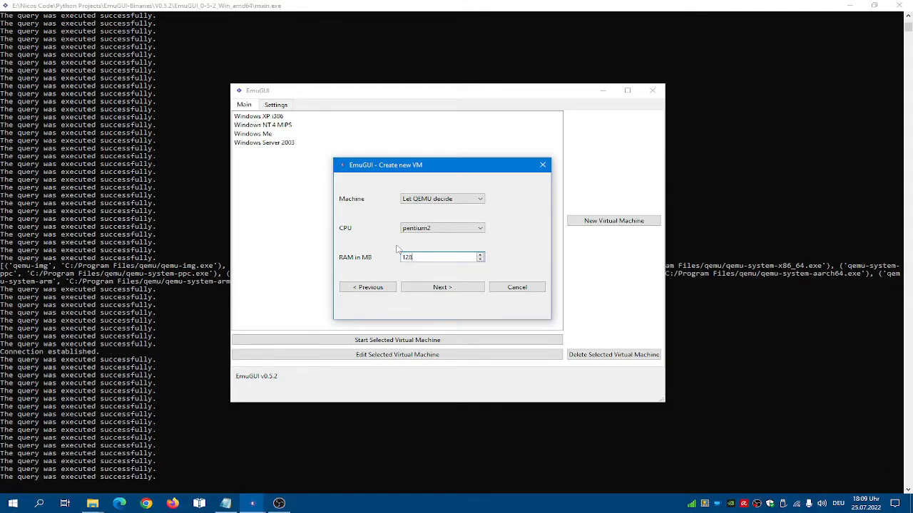
click(455, 289)
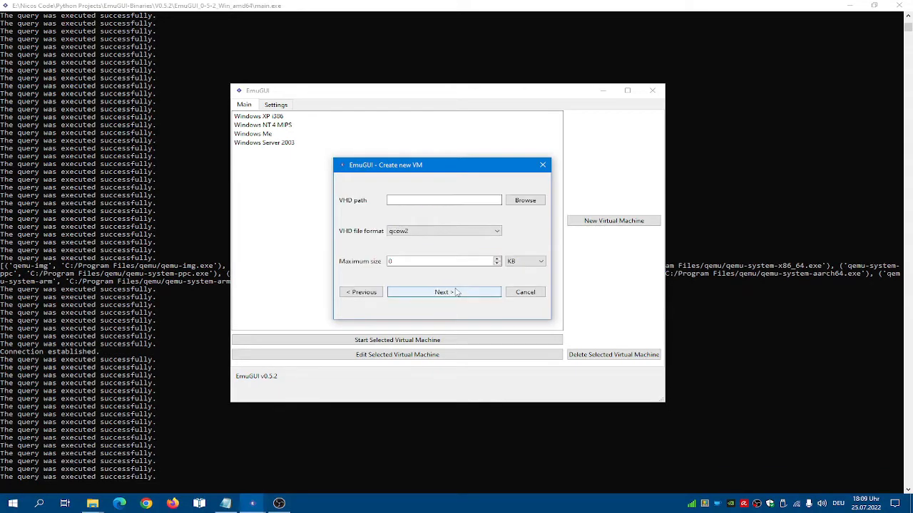
- Set the virtual disk path to Windows NT 4 i386.img in the NT 4/x86 folder, keeping the qcow2 format
click(524, 200)
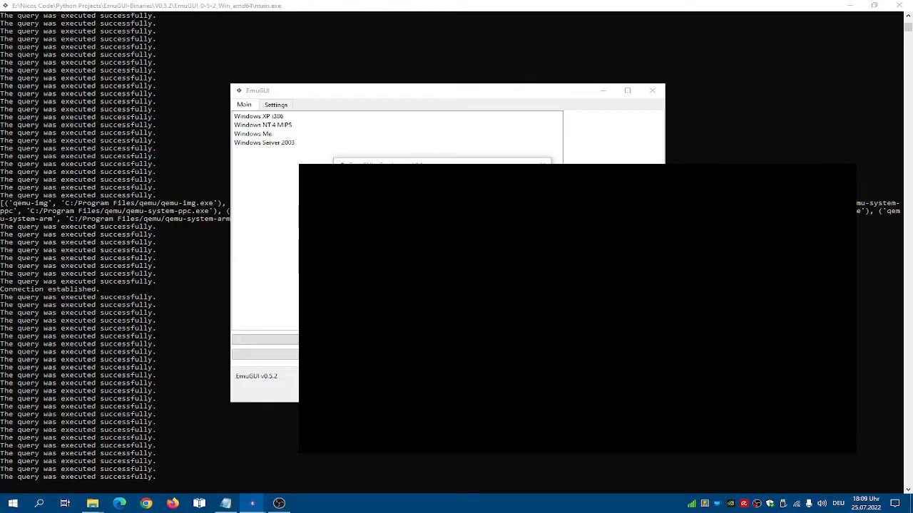
key(Return)
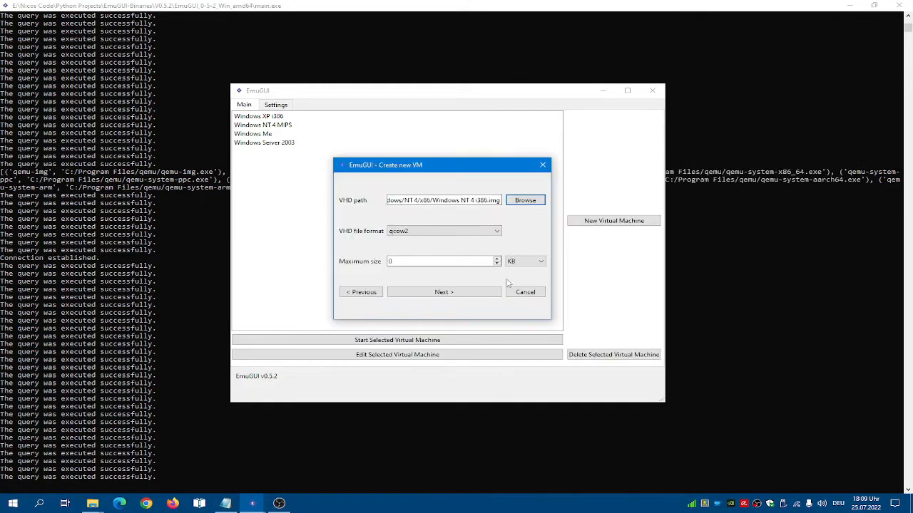
click(474, 230)
click(453, 236)
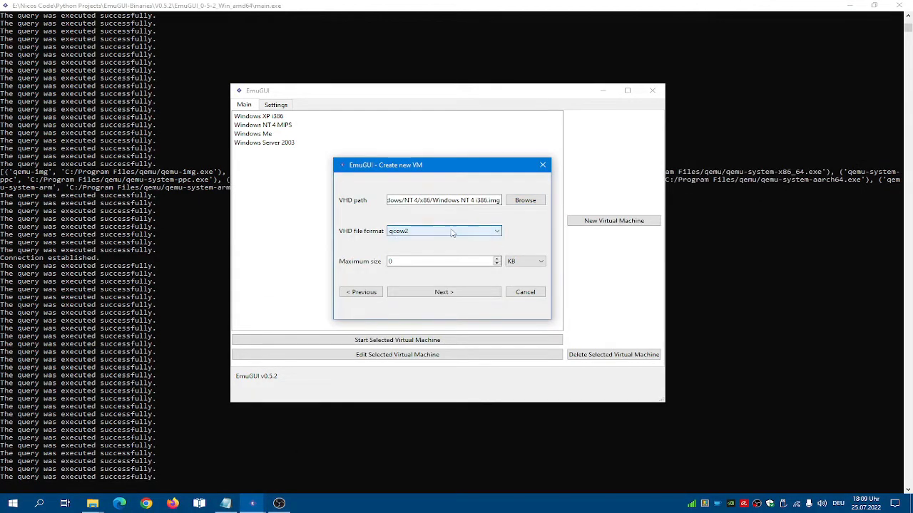
- Set the virtual disk's maximum size to 2 GB and continue to the display and network settings
click(519, 265)
click(524, 291)
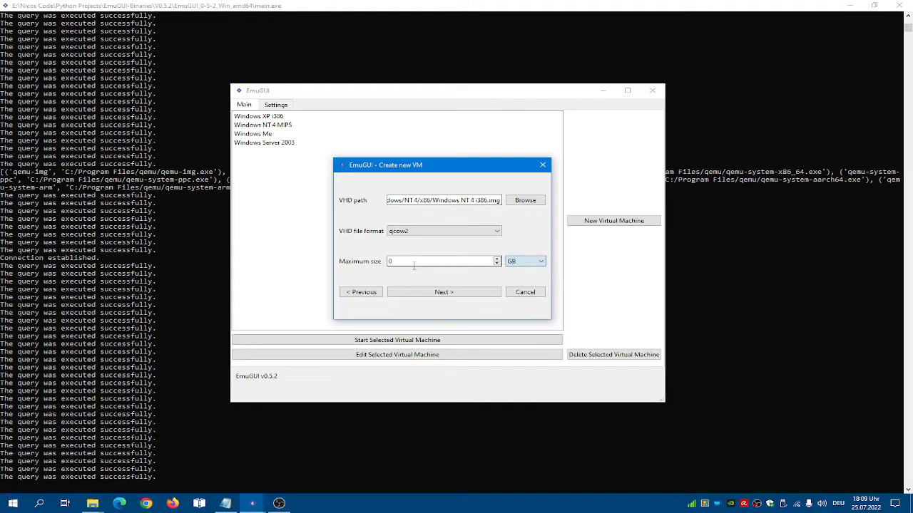
double_click(417, 260)
text(2)
click(457, 293)
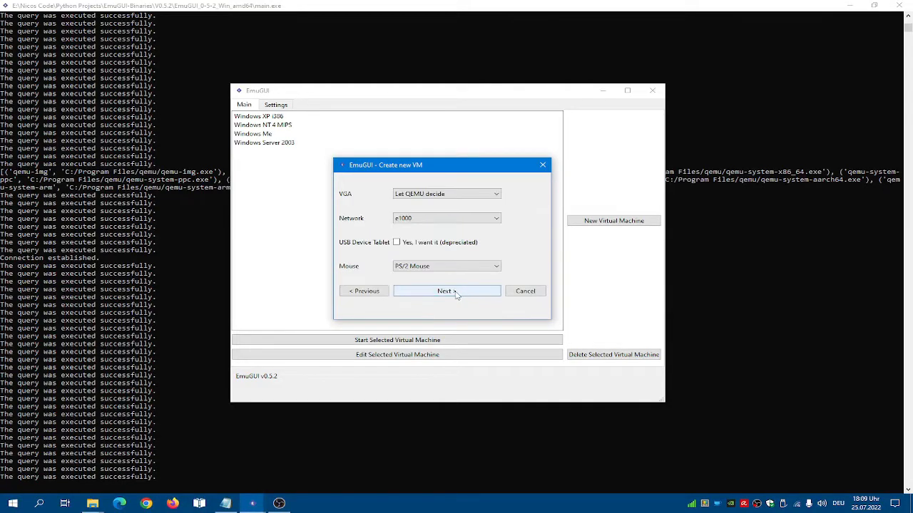
- Choose std as the VGA adapter and pcnet as the network card
click(471, 199)
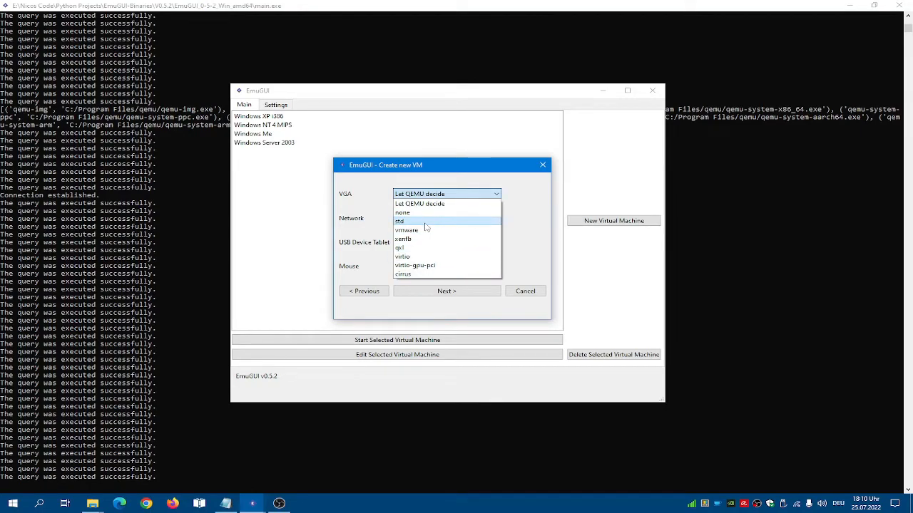
click(425, 222)
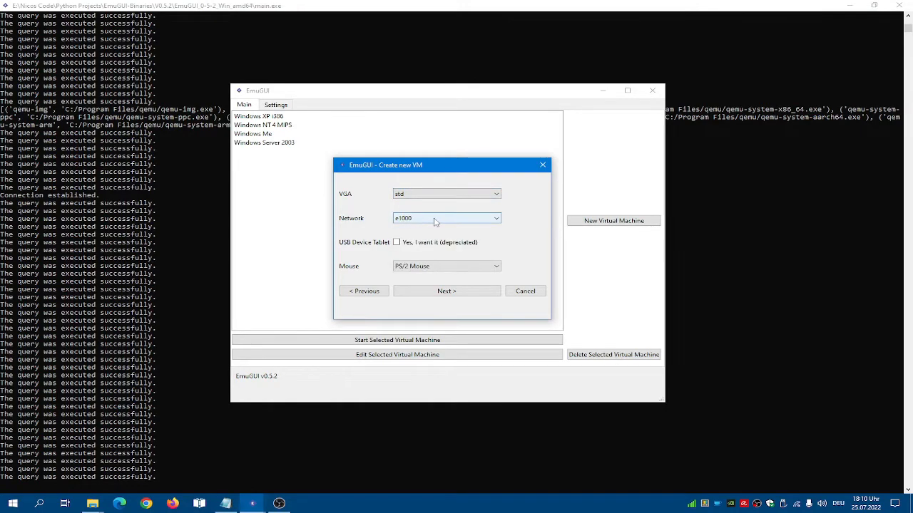
click(435, 220)
scroll(442, 257, down, 6)
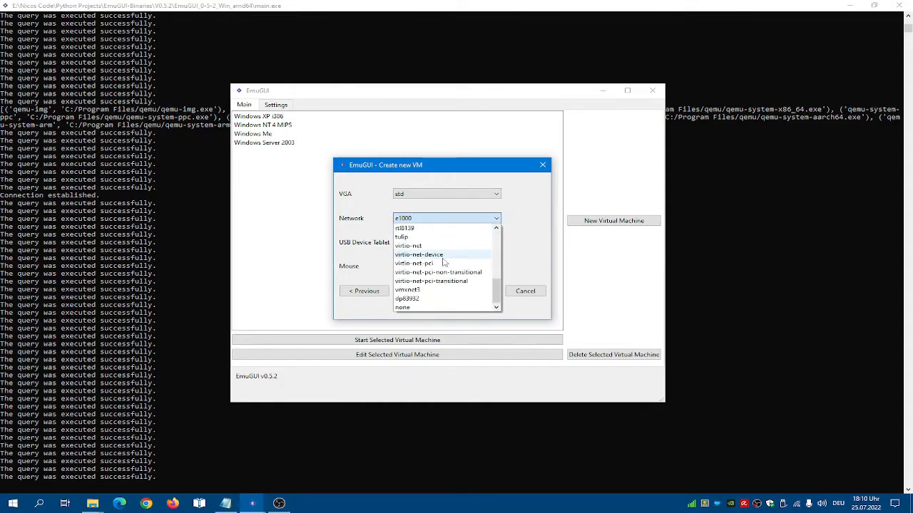
scroll(434, 265, up, 2)
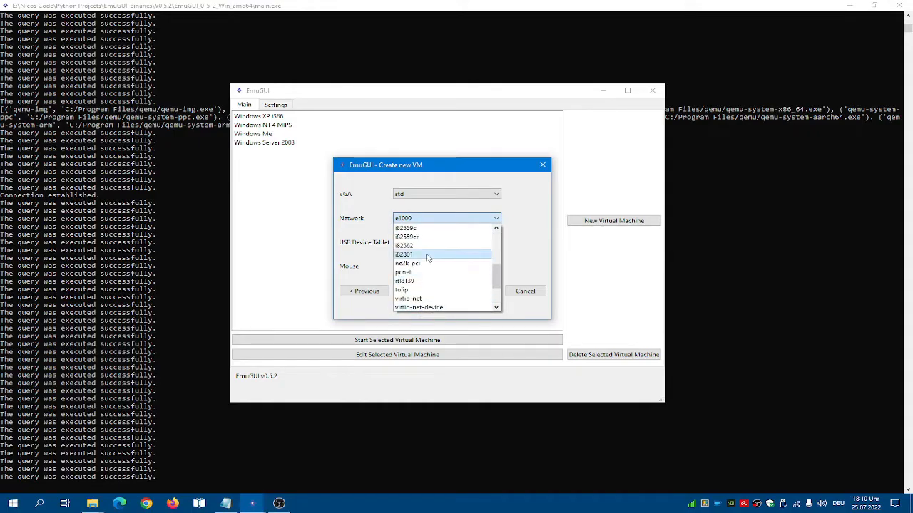
click(427, 271)
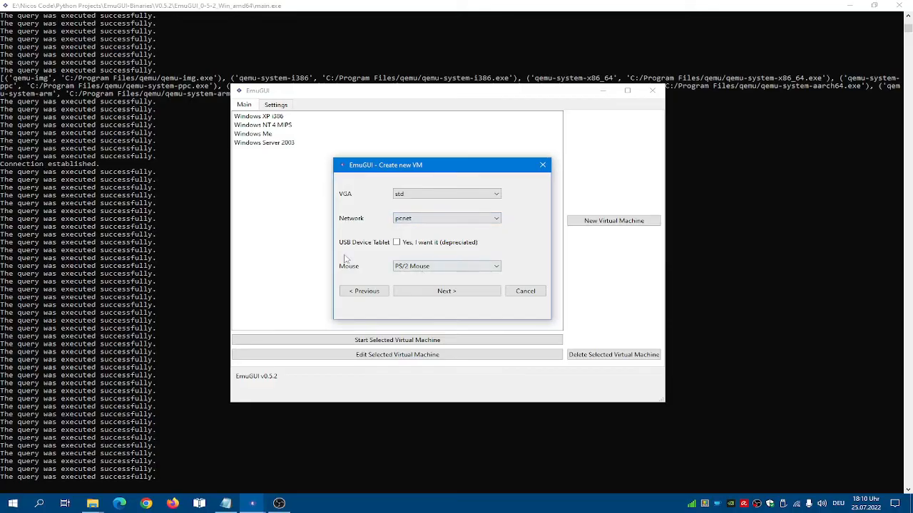
- Keep PS/2 Mouse as the pointing device and continue to the sound and CPU core settings
click(460, 266)
click(451, 269)
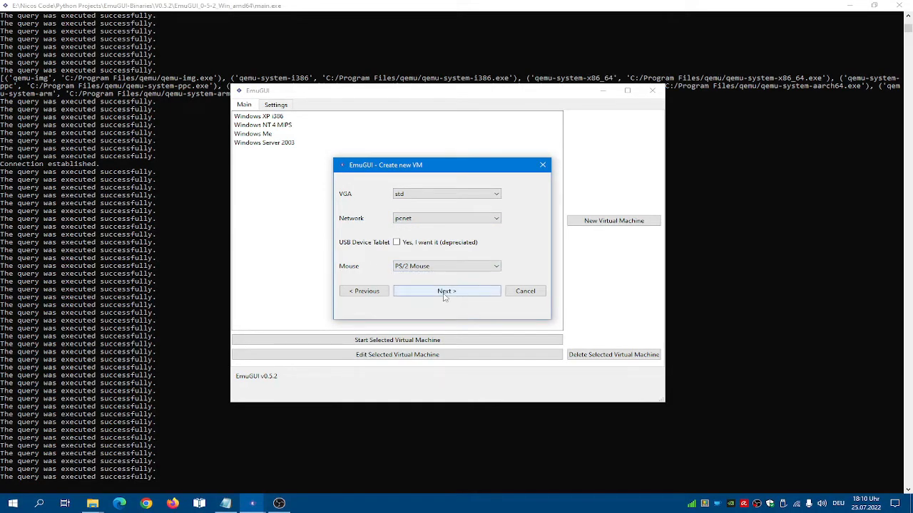
click(443, 293)
click(460, 293)
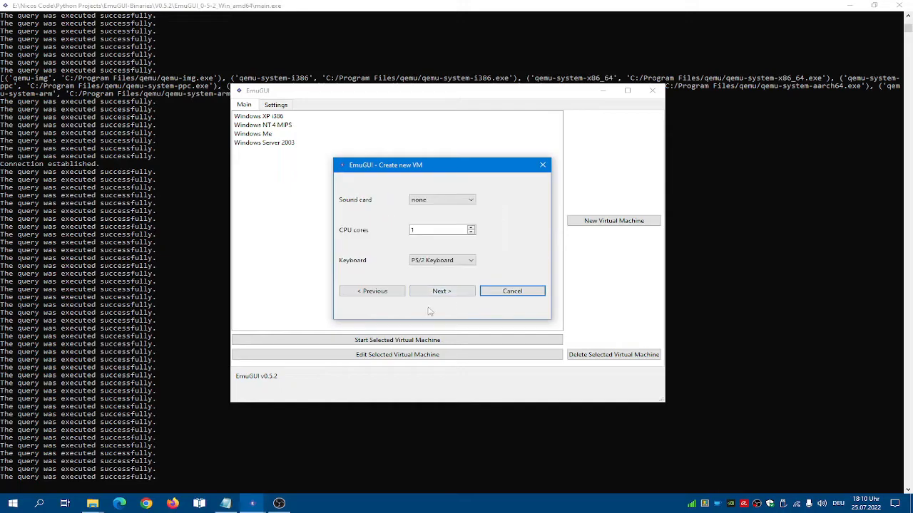
- Choose the sb16 sound card, keeping one CPU core and the PS/2 keyboard, and continue to the Linux boot options
click(442, 201)
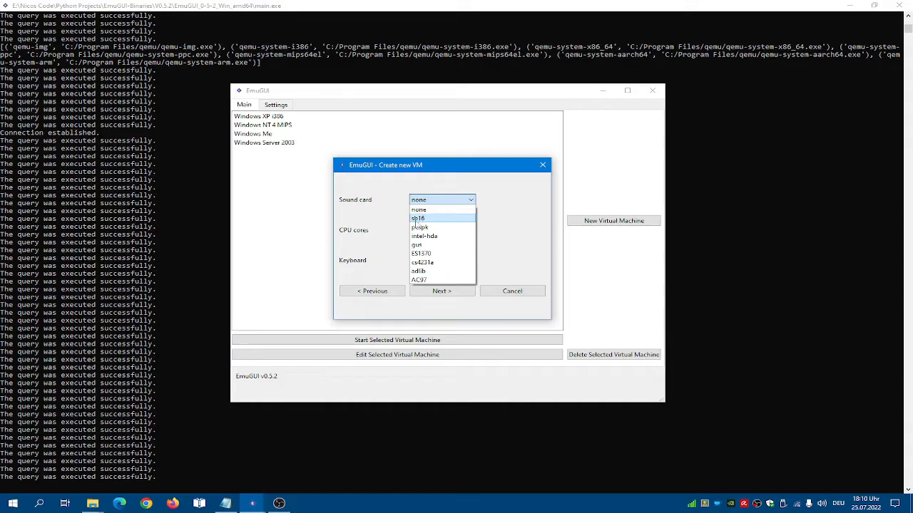
click(456, 225)
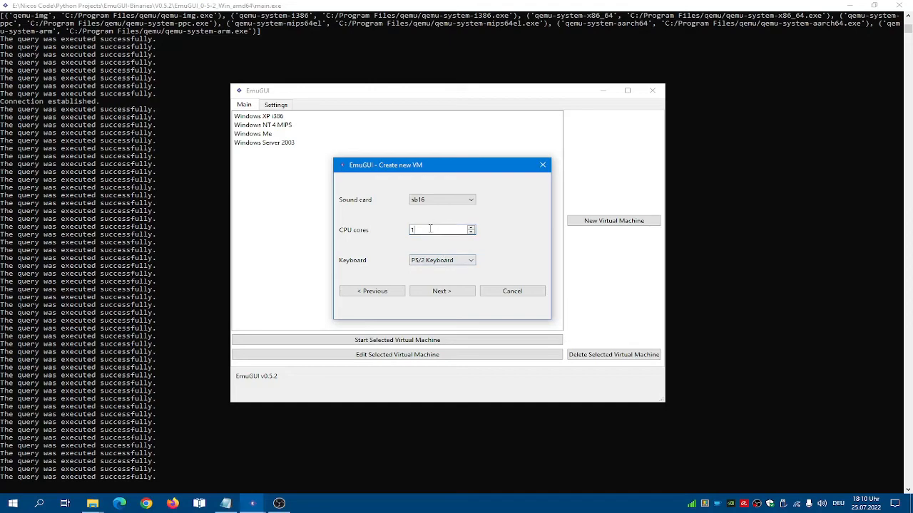
click(461, 263)
click(446, 268)
click(451, 292)
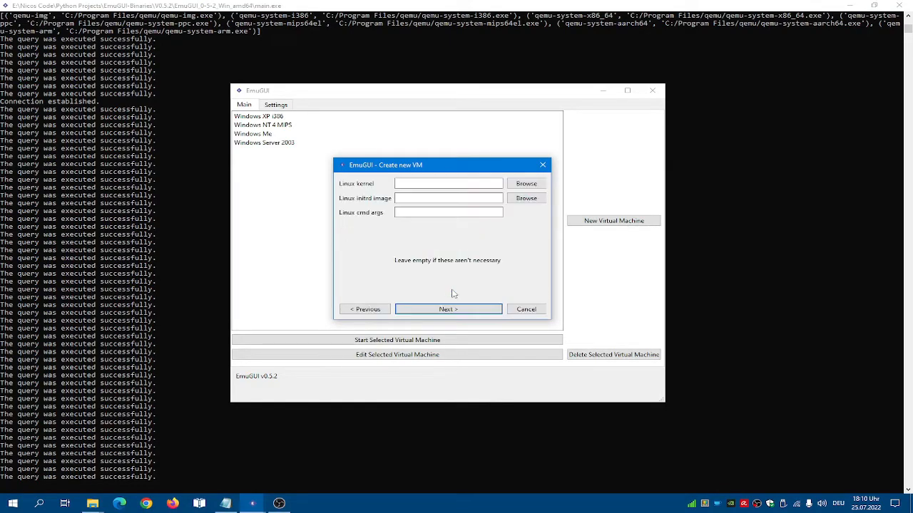
- Leave the Linux boot options and additional arguments empty, keep USB support off, and finish creating the virtual machine
click(447, 311)
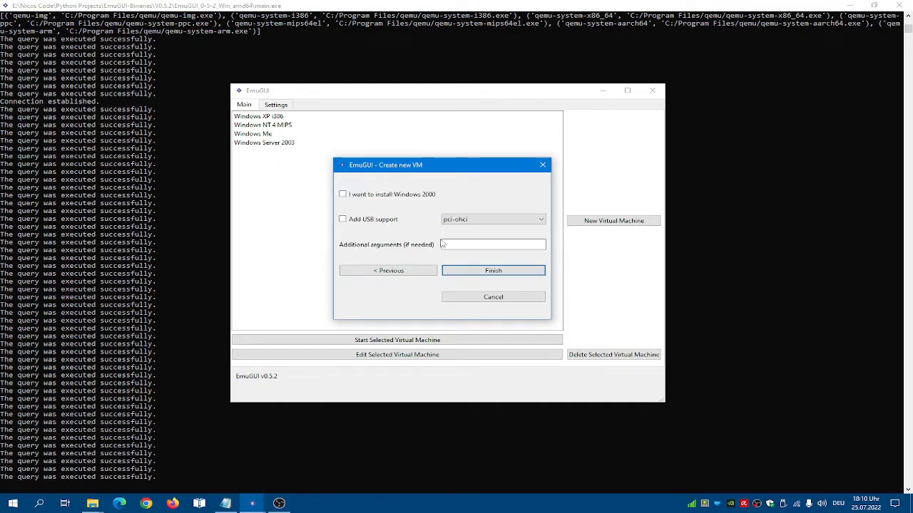
click(496, 222)
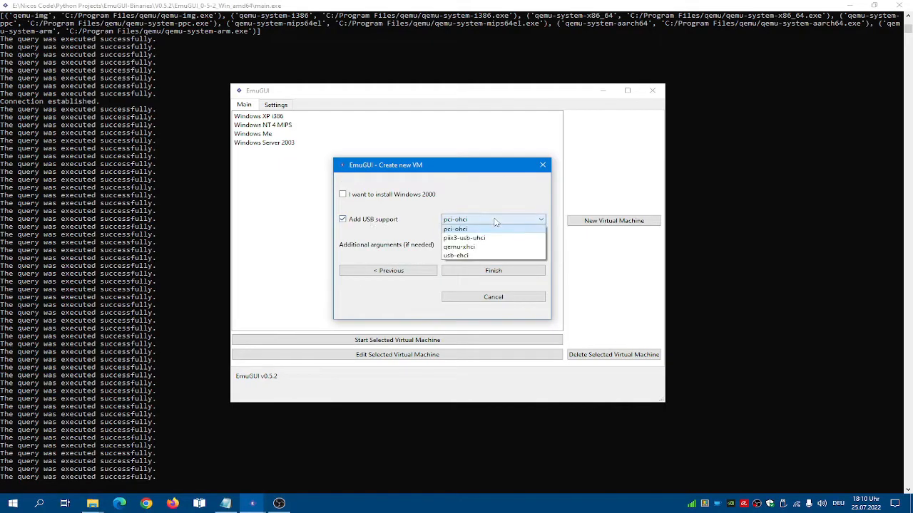
click(342, 219)
click(456, 243)
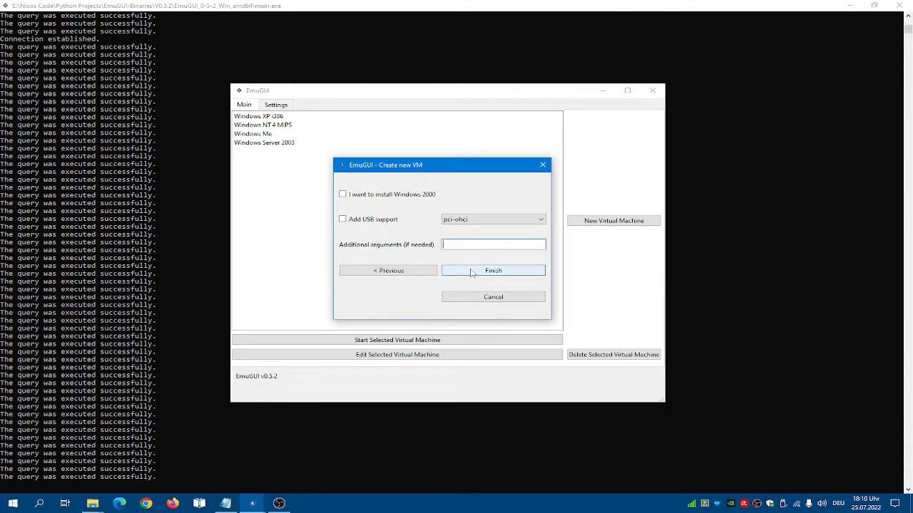
click(472, 272)
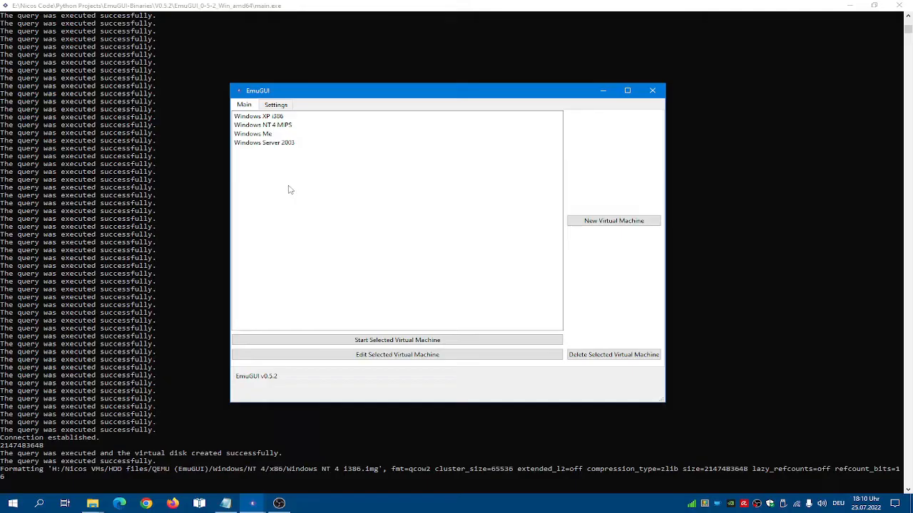
- Select the Windows NT 4 i386 machine, check its name and architecture in the edit dialog, and cancel the dialog
click(281, 154)
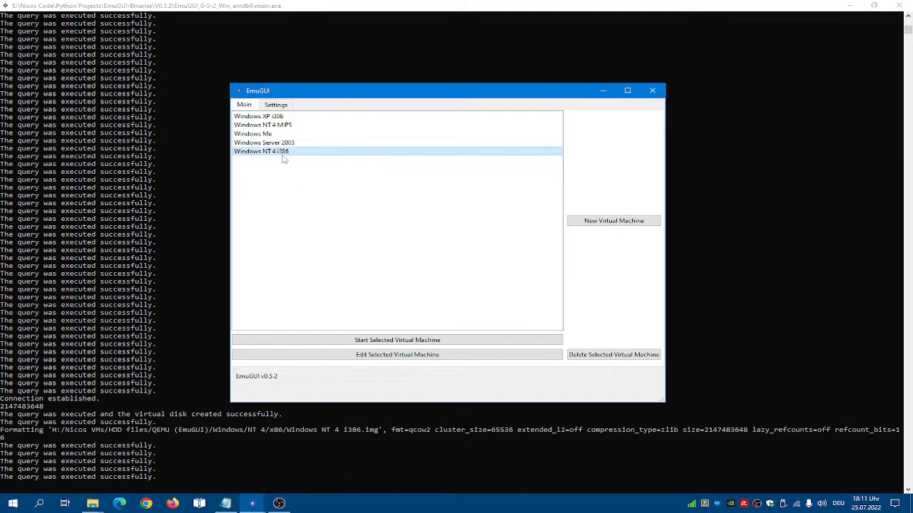
click(428, 361)
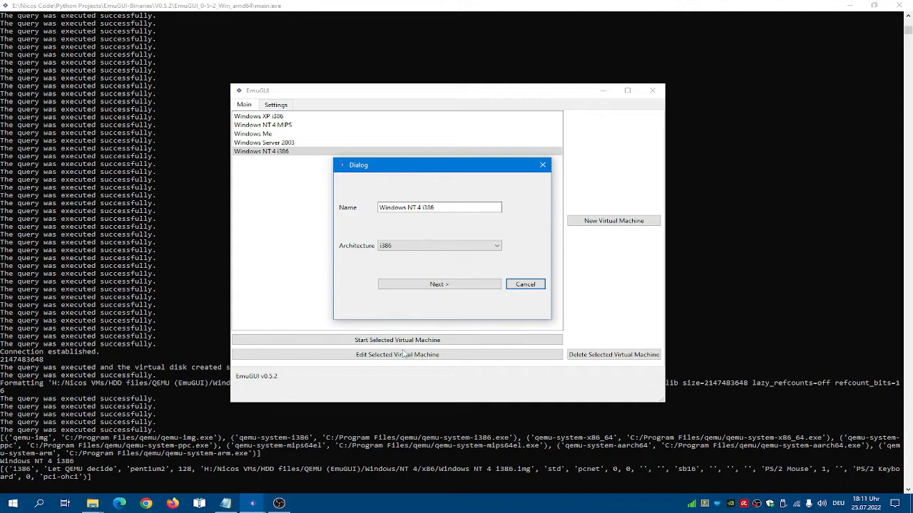
click(525, 283)
- Start the Windows NT 4 i386 machine with winnt40wks_sp1_en.iso as the CD-ROM, booting from d with the system date and time
click(394, 340)
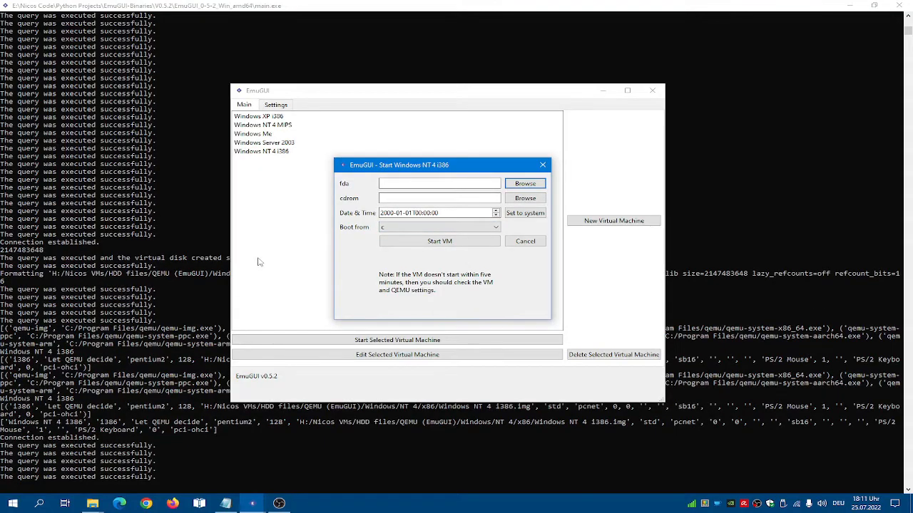
click(537, 200)
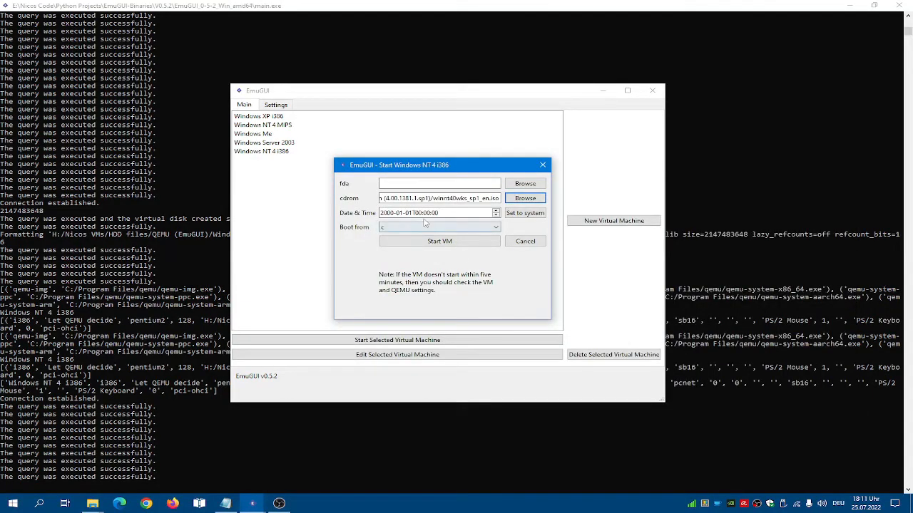
click(430, 227)
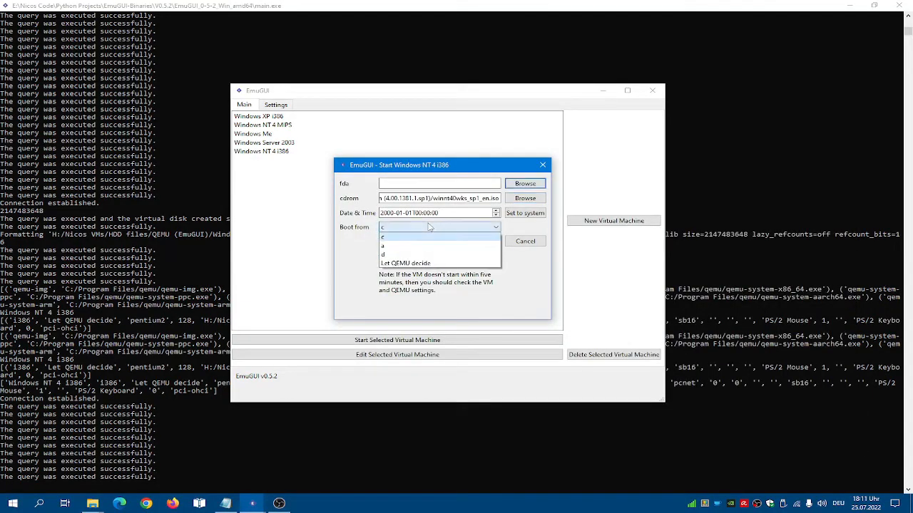
click(418, 254)
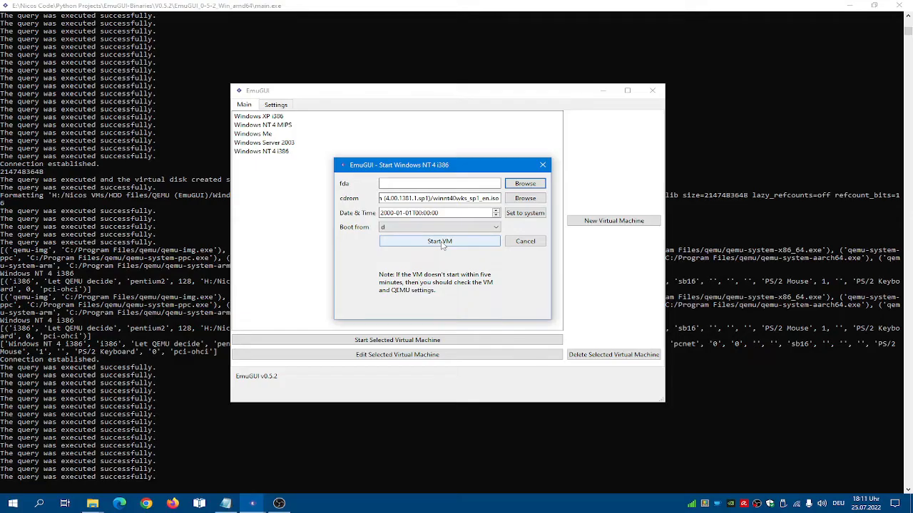
click(525, 213)
click(439, 241)
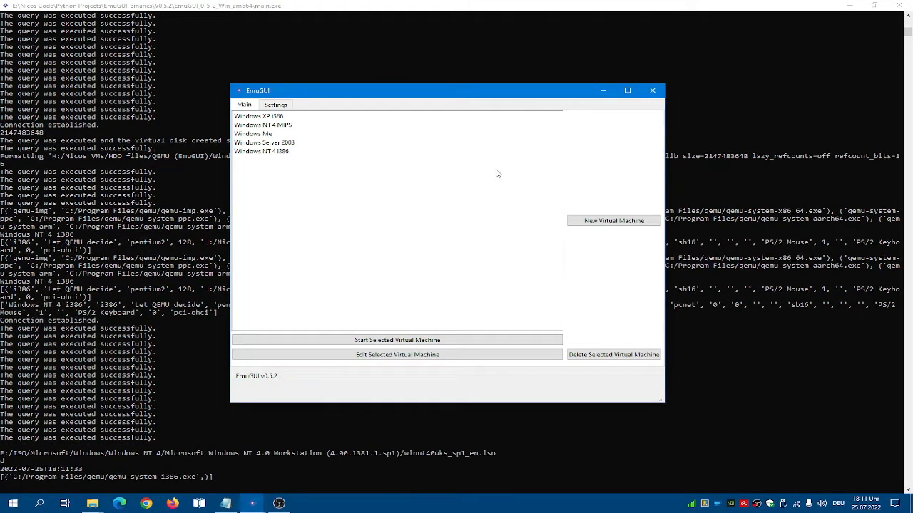
- Minimize the EmuGUI window, maximize the QEMU window and scale the guest display to fill it
click(611, 90)
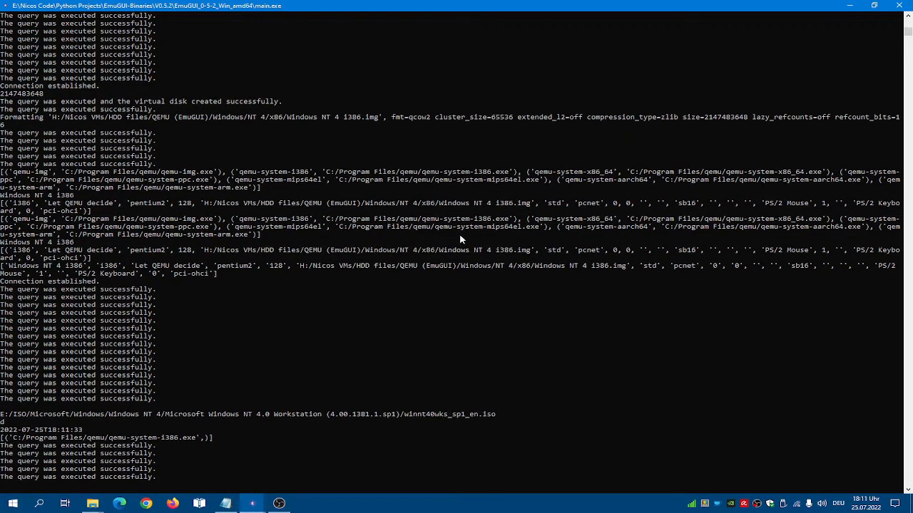
click(431, 70)
click(51, 18)
click(77, 79)
click(50, 17)
click(78, 169)
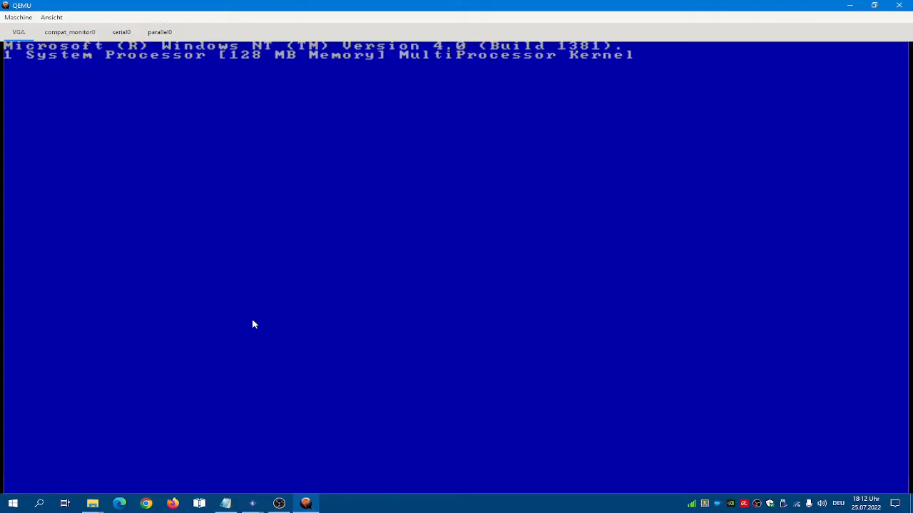
- Begin Windows NT Workstation Setup, add no extra mass storage devices, and continue installing on the new startup hard disk
key(Return)
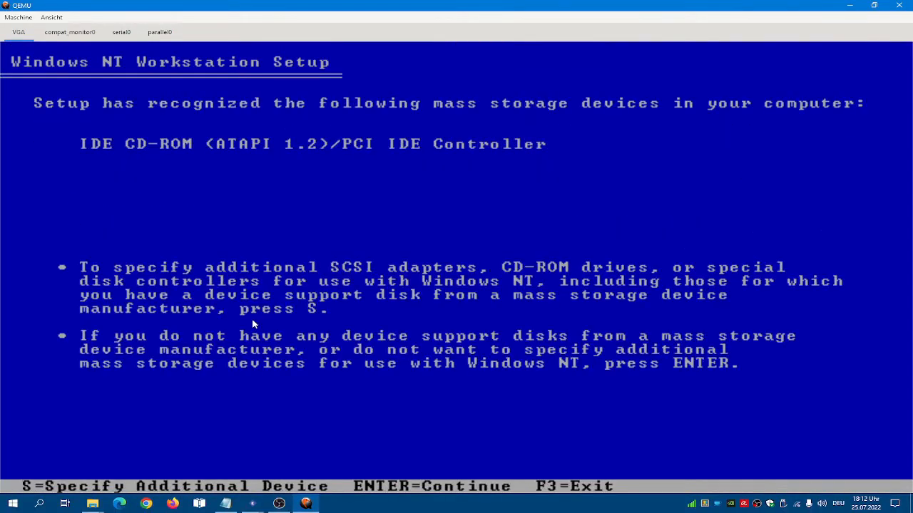
key(Return)
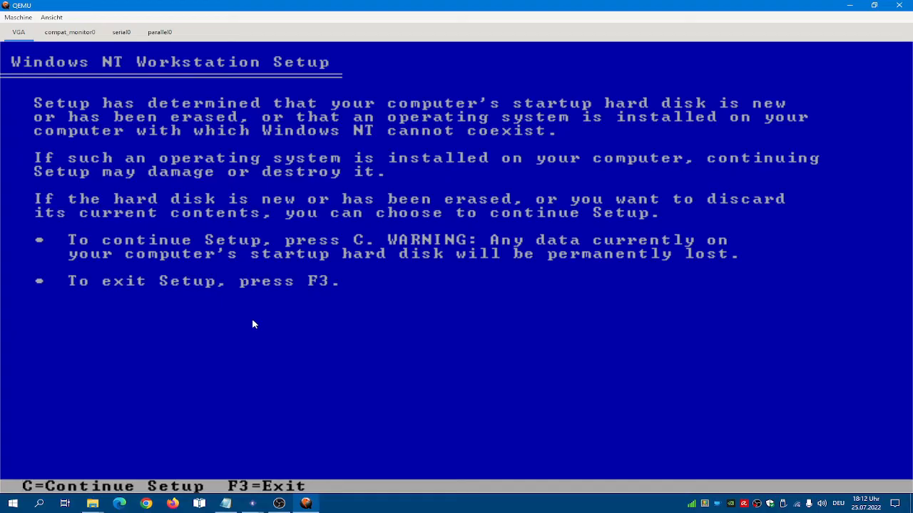
key(c)
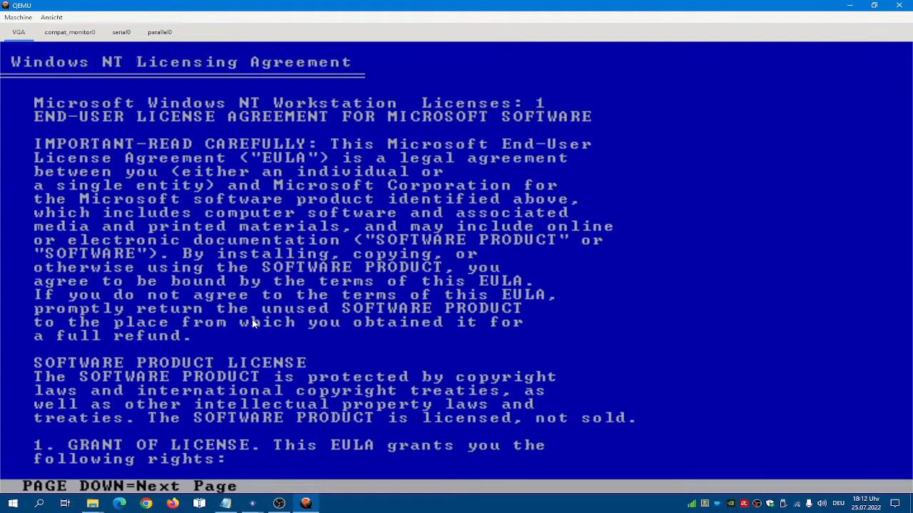
- Page through the Windows NT Licensing Agreement to its end and accept it
key(Page_Down)
key(Page_Down)
key(Page_Down)
key(Page_Down)
key(Page_Down)
key(Page_Down)
key(Page_Down)
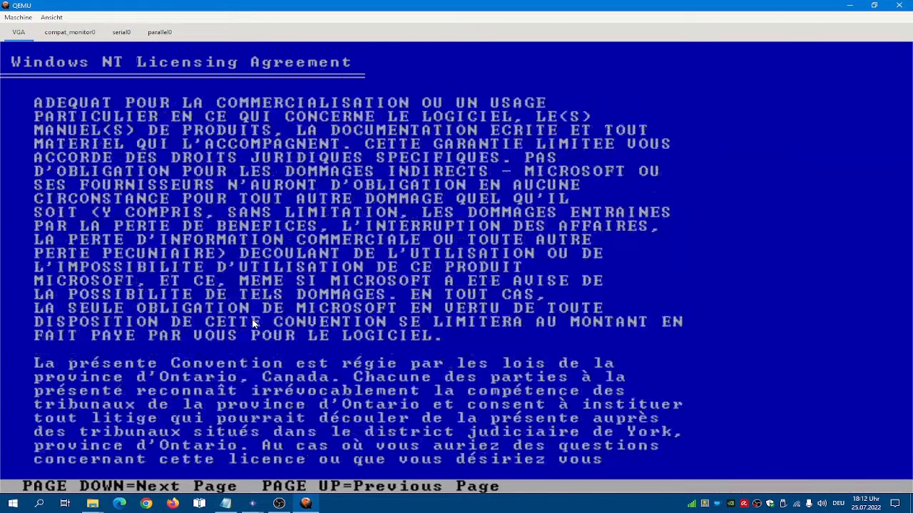
key(Page_Down)
key(F8)
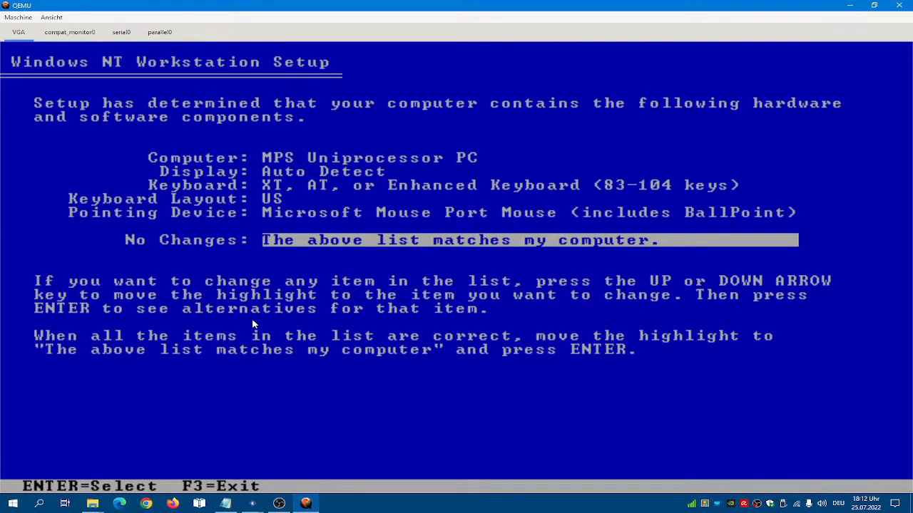
- Change the keyboard layout in the setup hardware list to German
key(Up)
key(Up)
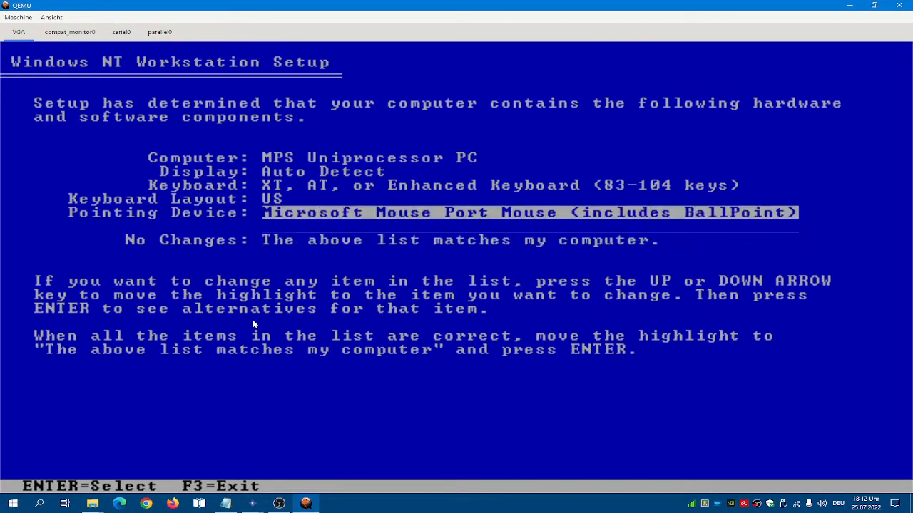
key(Return)
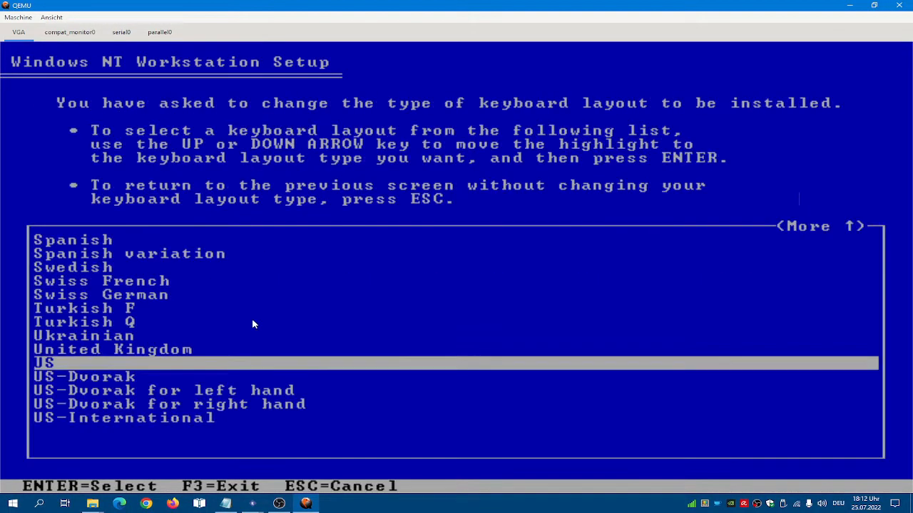
key(Up)
key(Up)
key(Up)
key(Up)
key(Up)
key(Up)
key(Up)
key(Up)
key(Up)
key(Up)
key(Up)
key(Up)
key(Up)
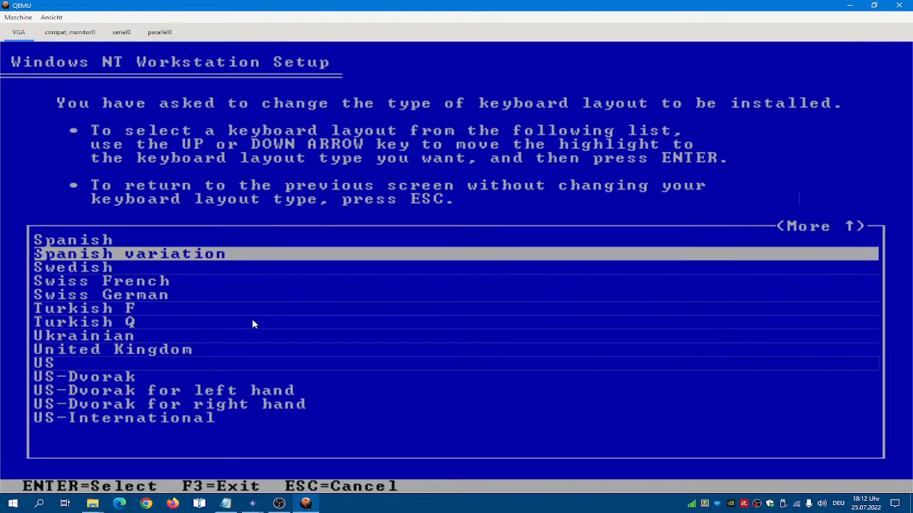
key(Up)
key(Up)
key(Up)
key(Up)
key(Up)
key(Up)
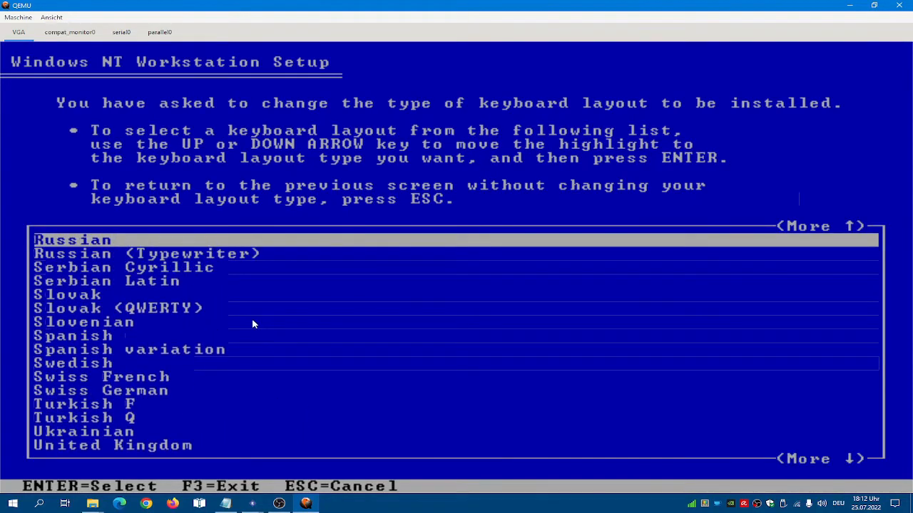
key(Up)
key(Up)
key(Up)
key(Up)
key(Up)
key(Up)
key(Up)
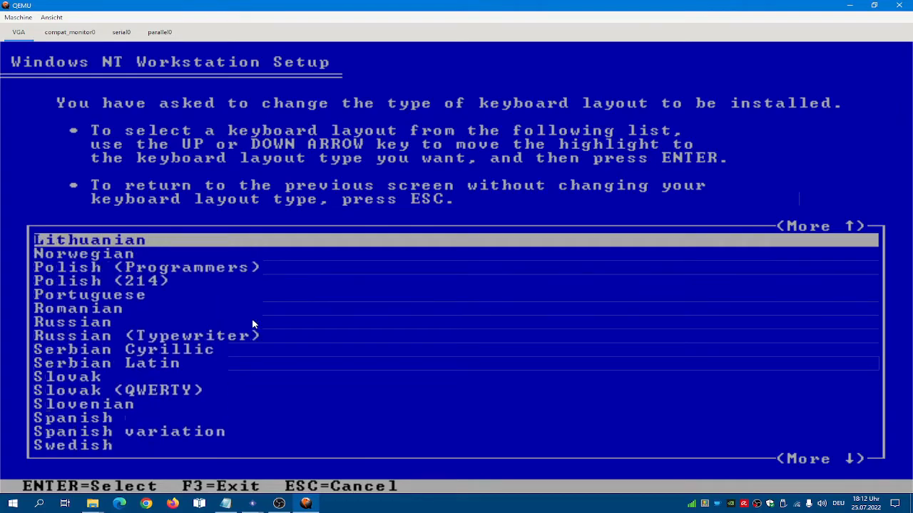
key(Up)
key(Up)
key(Up)
key(Up)
key(Up)
key(Up)
key(Up)
key(Up)
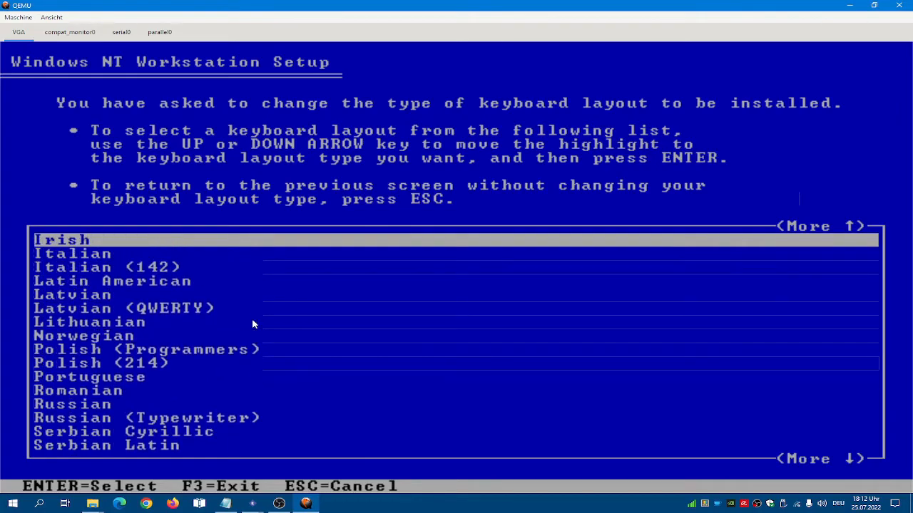
key(Up)
key(Up)
key(Up)
key(Up)
key(Up)
key(Up)
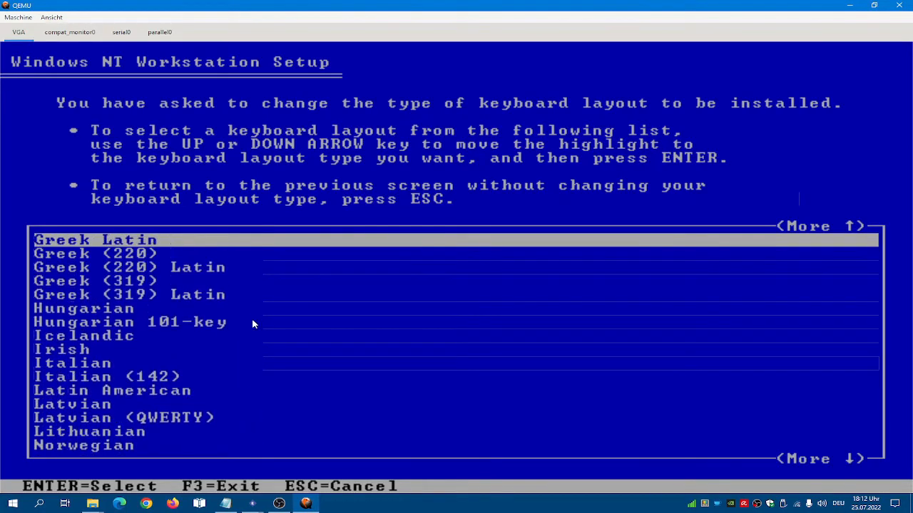
key(Down)
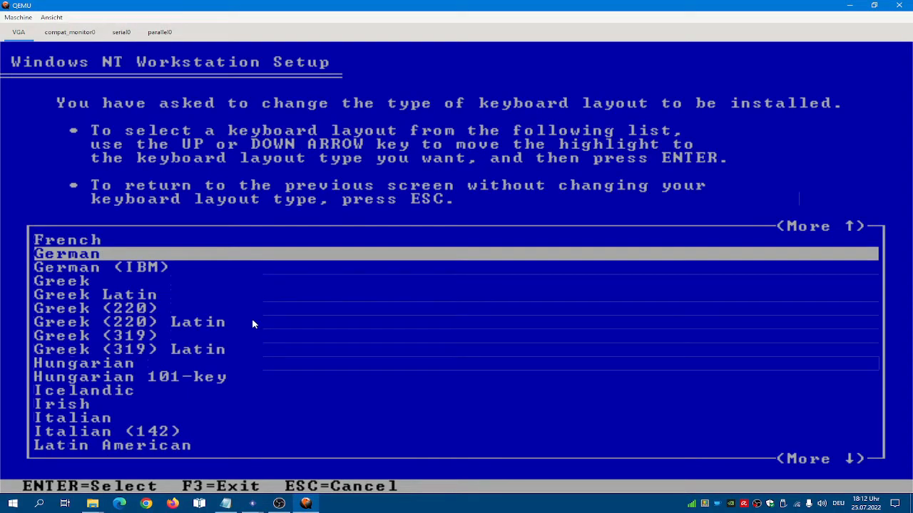
key(Up)
key(Down)
key(Return)
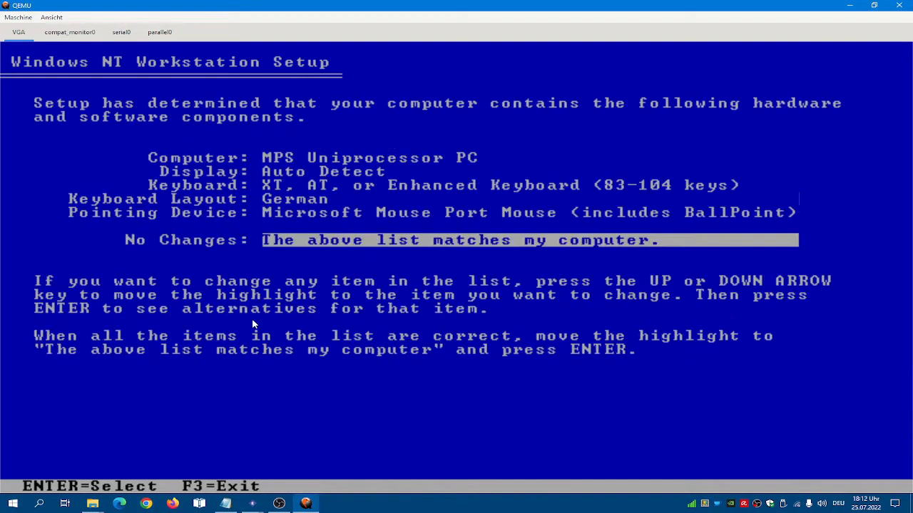
- Keep the remaining hardware and software components and accept the list as matching the computer
key(Up)
key(Up)
key(Down)
key(Down)
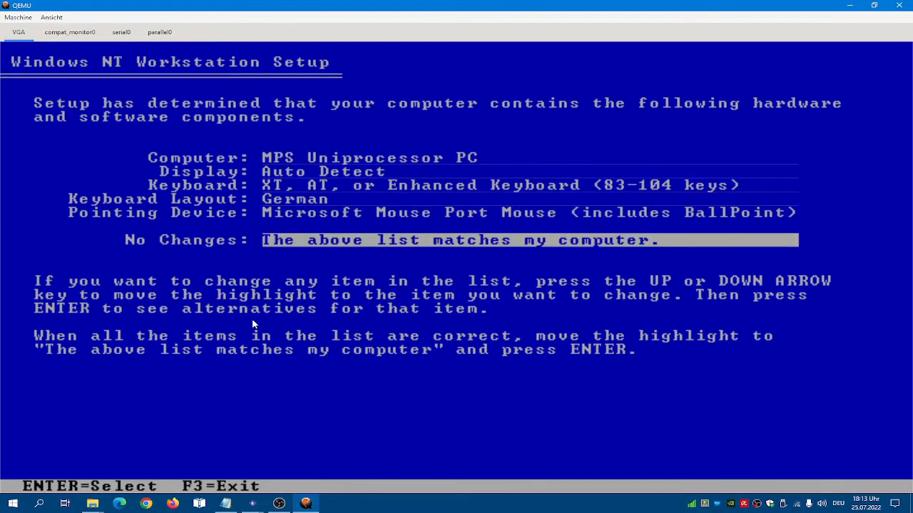
key(Return)
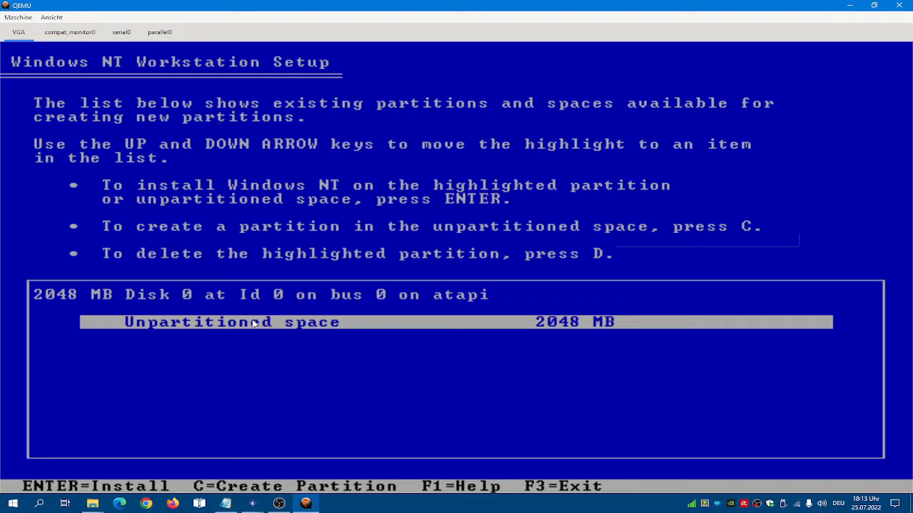
- Install Windows NT on the 2048 MB unpartitioned space formatted with NTFS, and allow the exhaustive hard disk examination
key(Return)
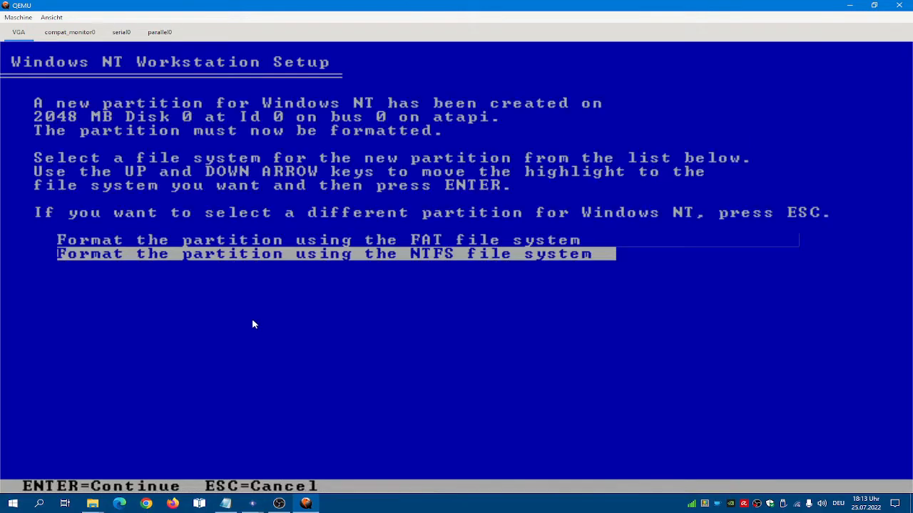
key(Return)
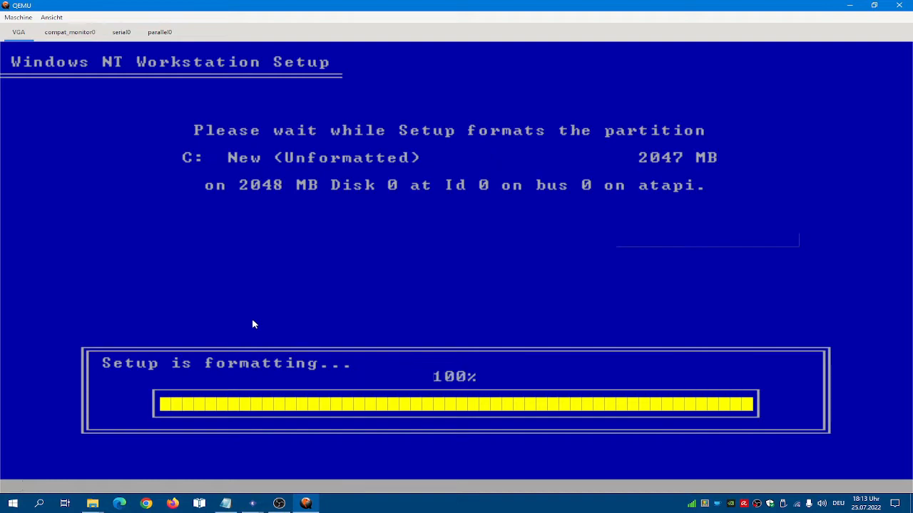
key(Return)
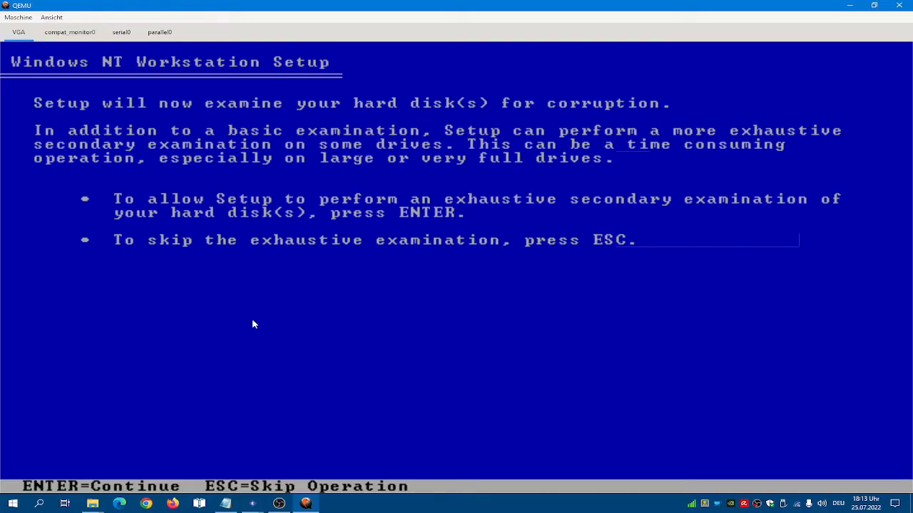
key(Return)
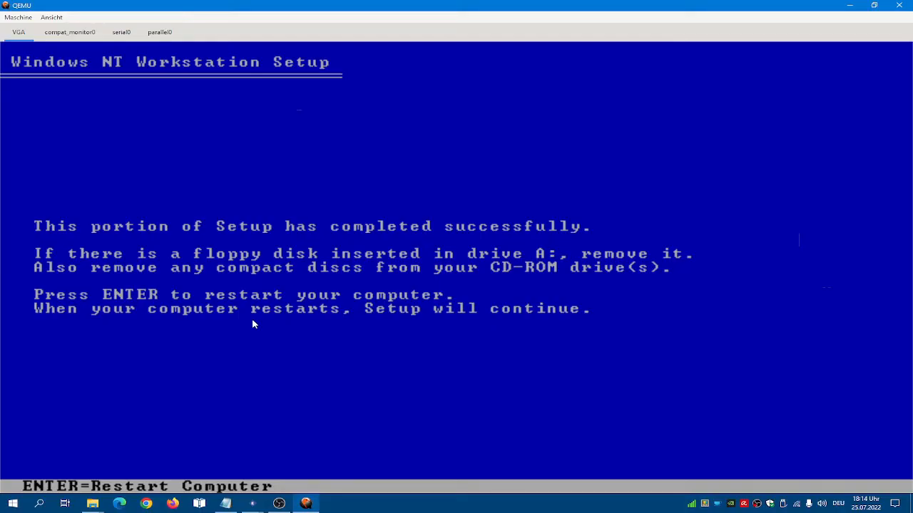
- Restart the virtual computer at the end of the text-mode setup and close the QEMU window
key(Return)
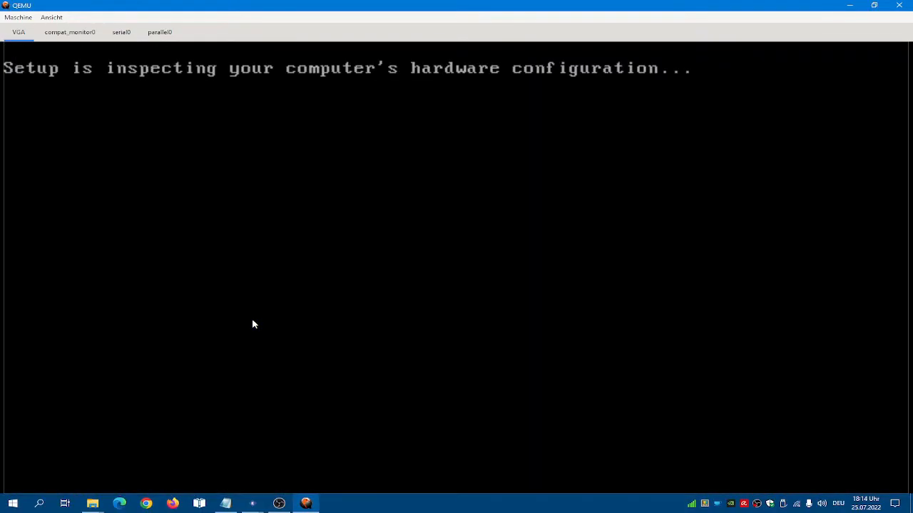
click(902, 5)
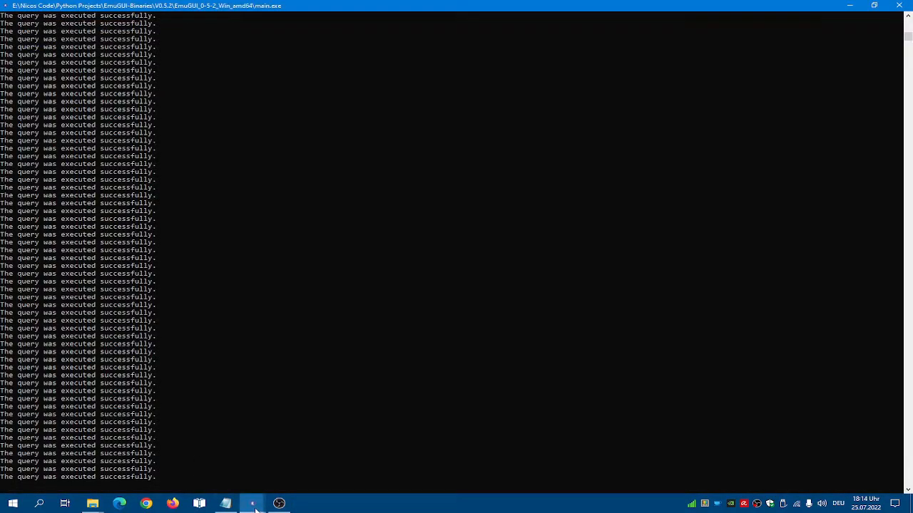
- Switch to EmuGUI and start the Windows NT 4 i386 virtual machine, booting from c with date and time set to system
mouse_move(252, 503)
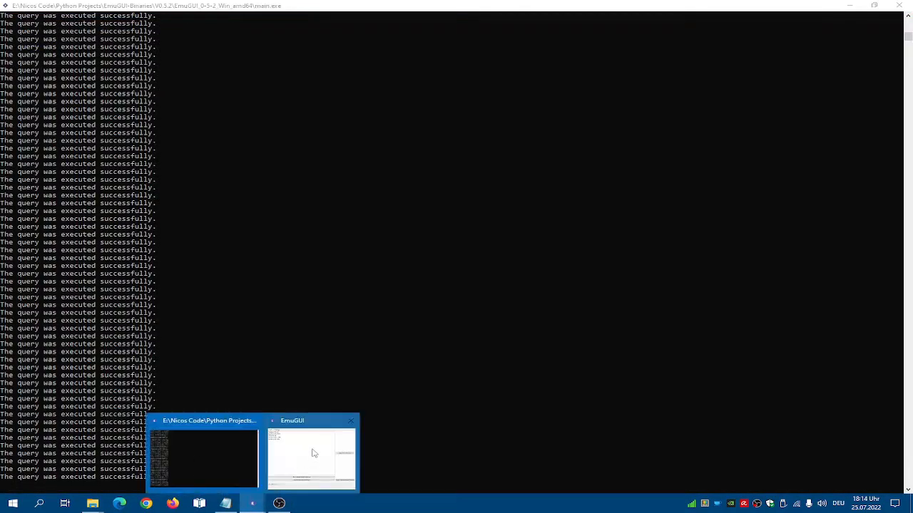
click(312, 449)
click(467, 243)
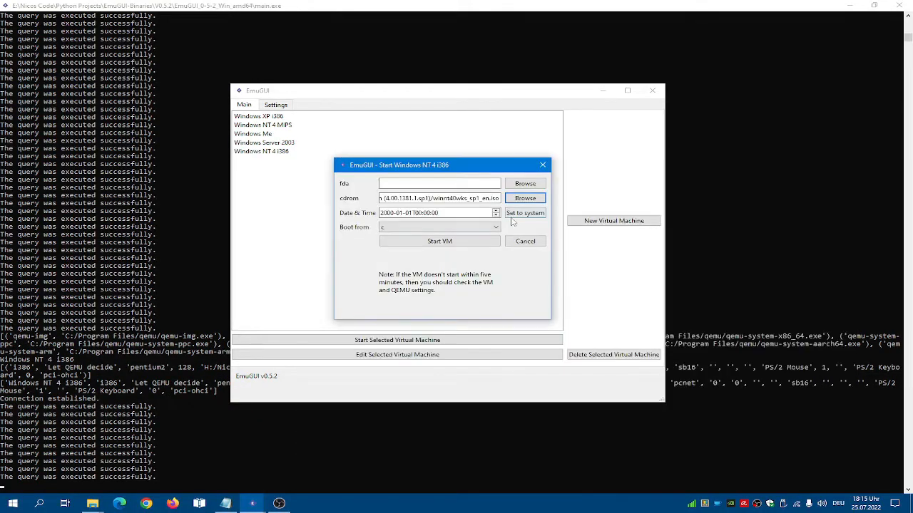
click(468, 228)
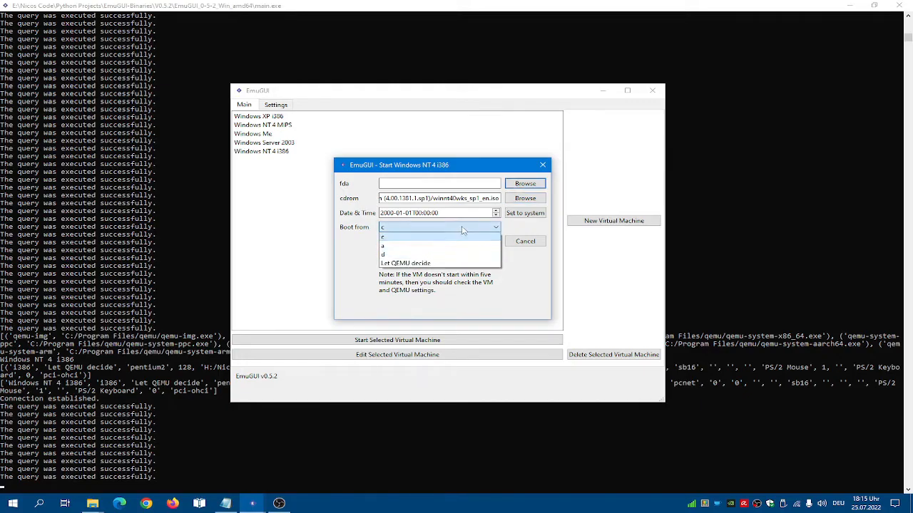
click(421, 237)
click(525, 213)
click(444, 242)
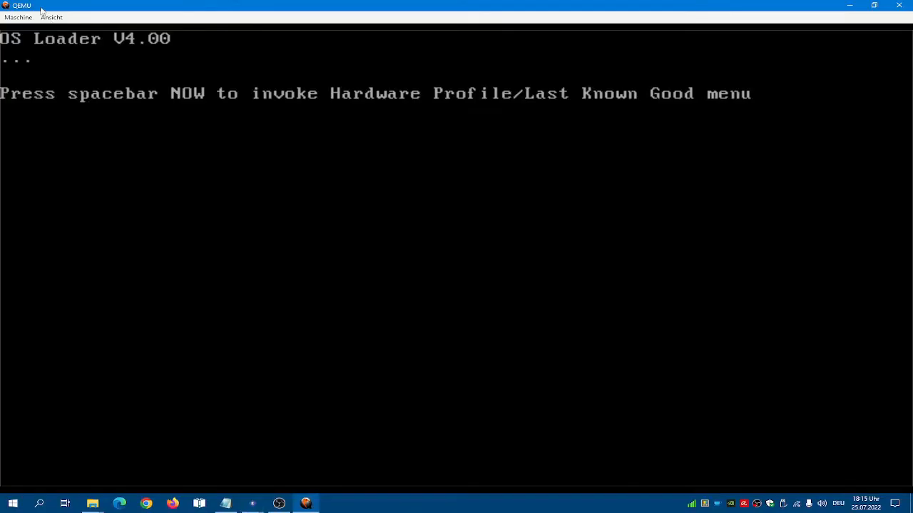
- Show the tabs in the QEMU window and switch the virtual machine display to full screen
click(51, 17)
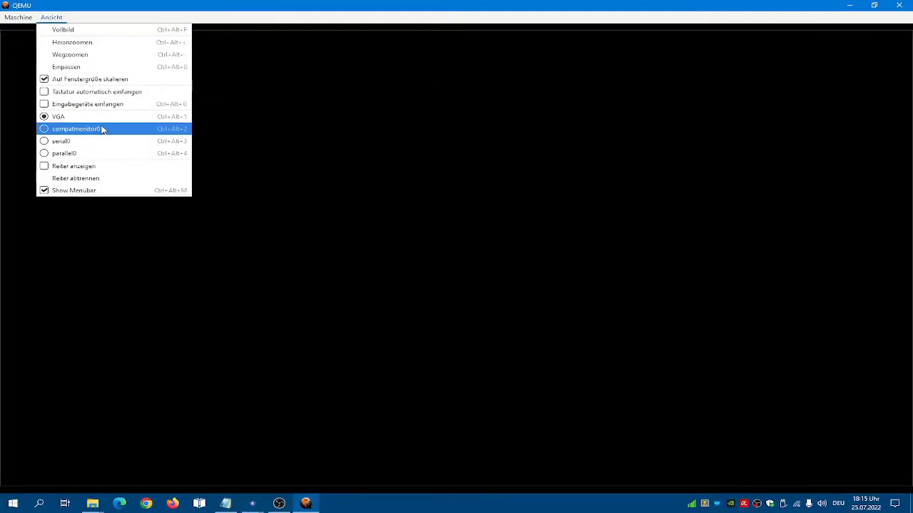
click(132, 165)
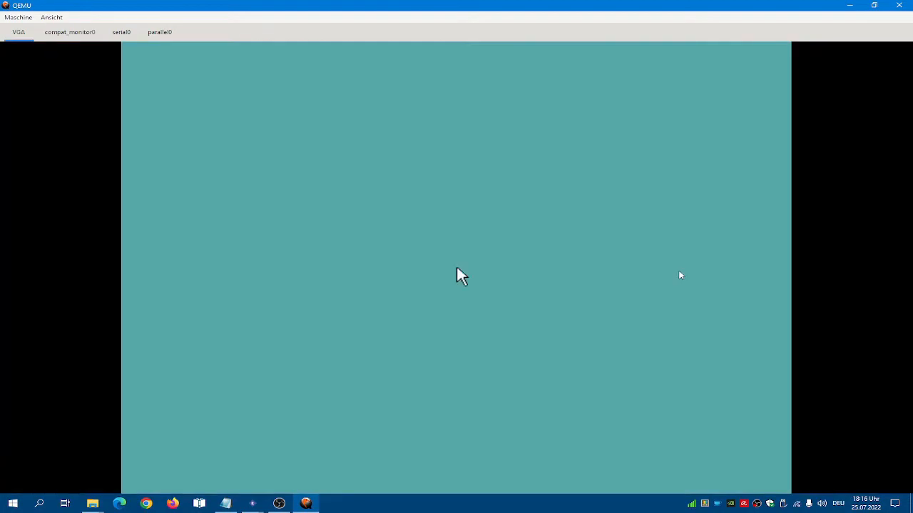
click(458, 269)
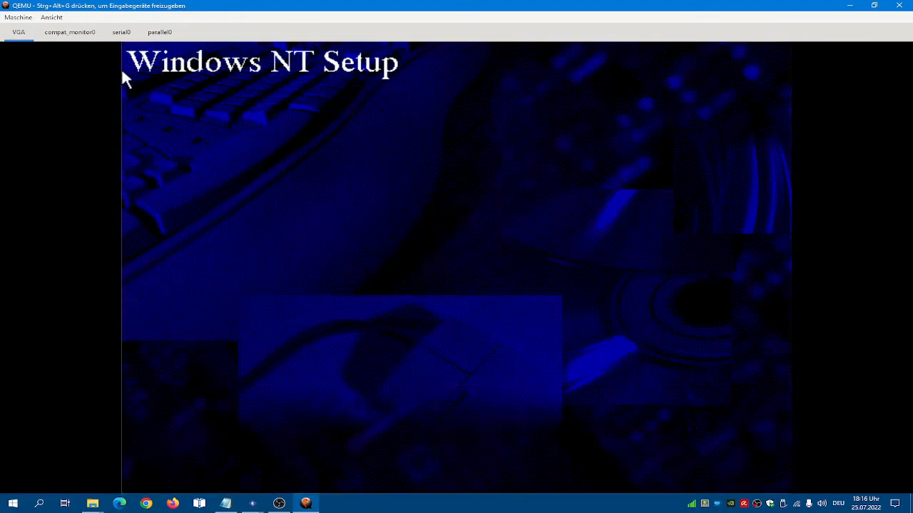
key(ctrl+alt+g)
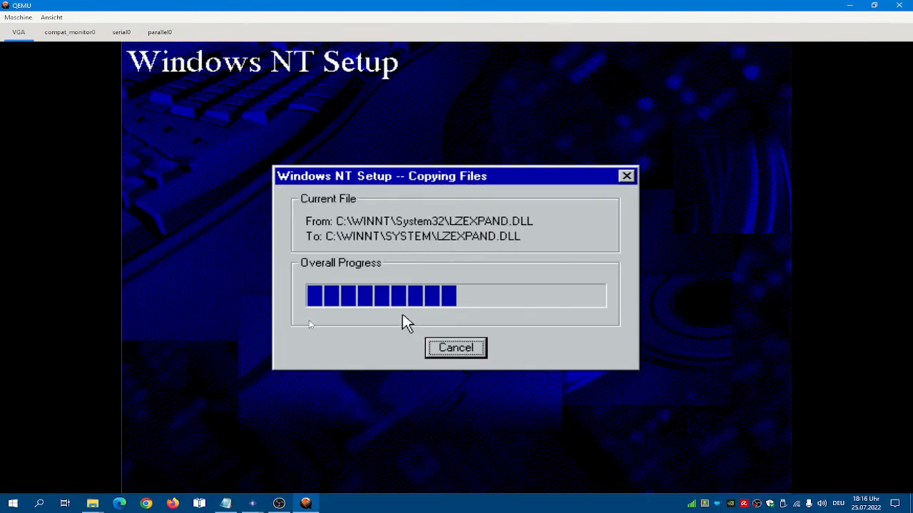
key(ctrl+alt+f)
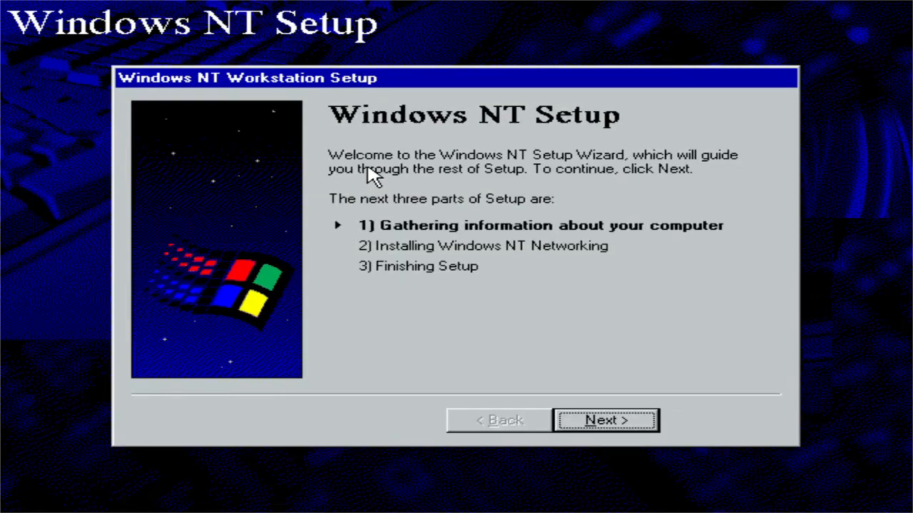
- Continue past the Windows NT Setup welcome page and choose the Custom setup option
click(639, 417)
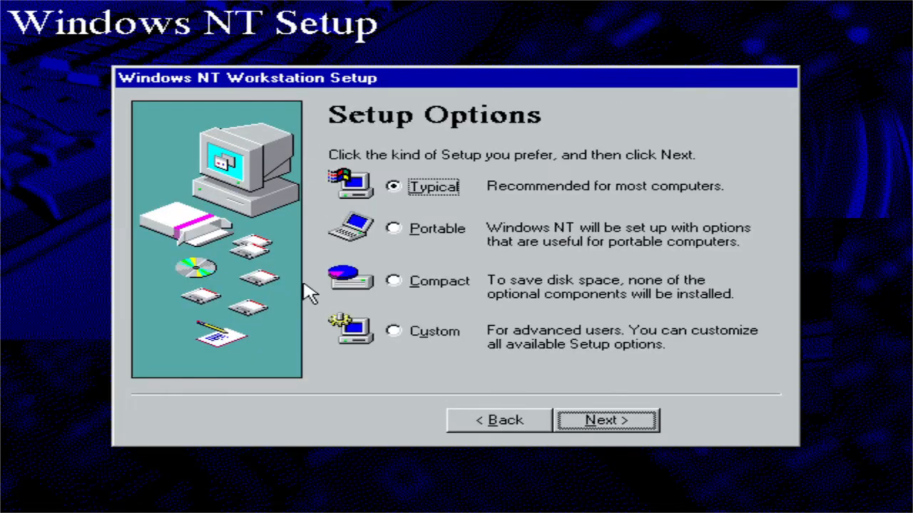
click(455, 335)
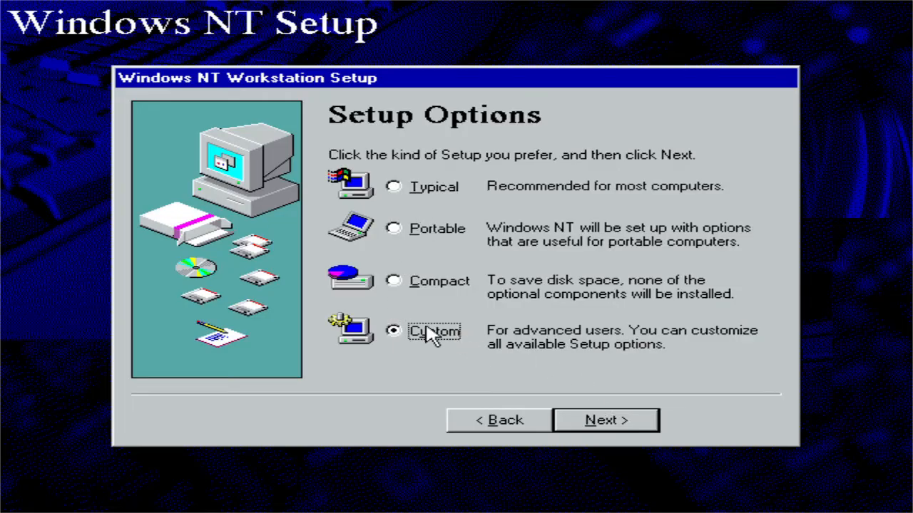
click(605, 421)
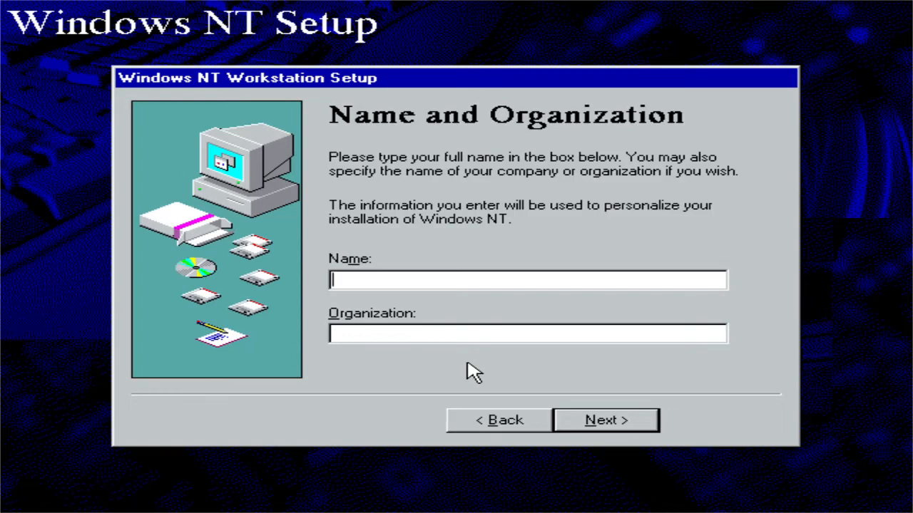
- Enter the user's name for the Windows NT installation and leave the organization empty
text(lucer)
text(ien-rowan)
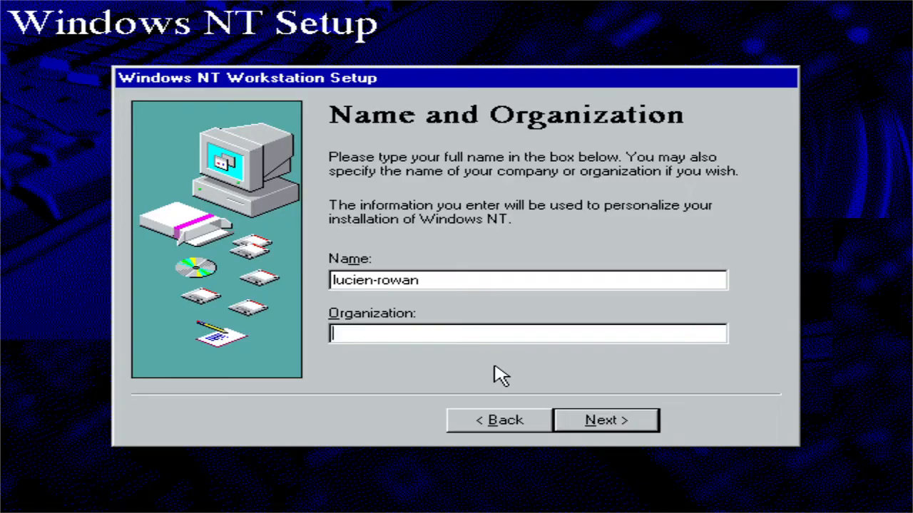
click(633, 422)
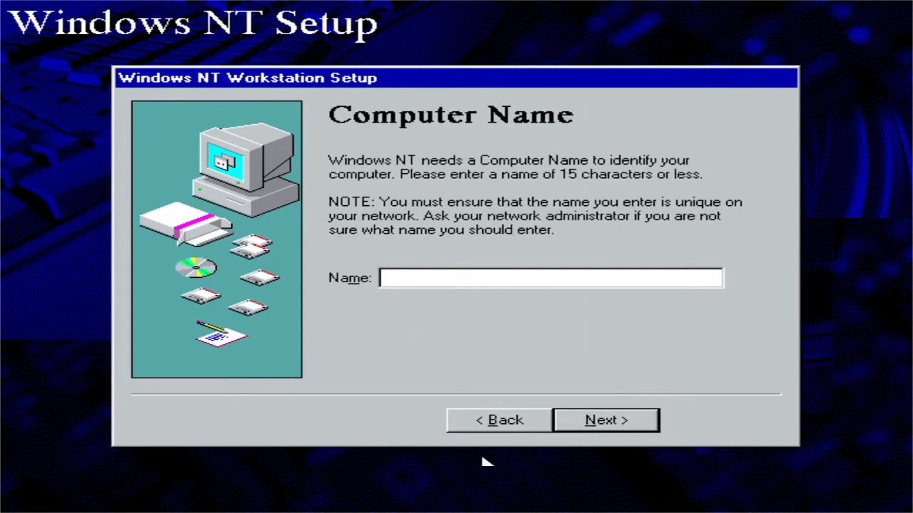
- Set the computer name to WINNT4QEMU and accept it
click(503, 426)
click(587, 431)
text(WINNT)
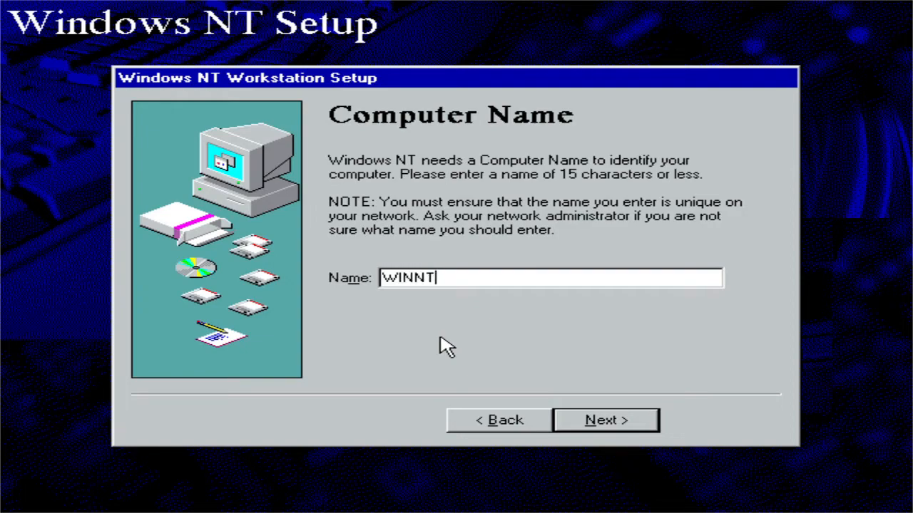
text(4QEMU)
key(Return)
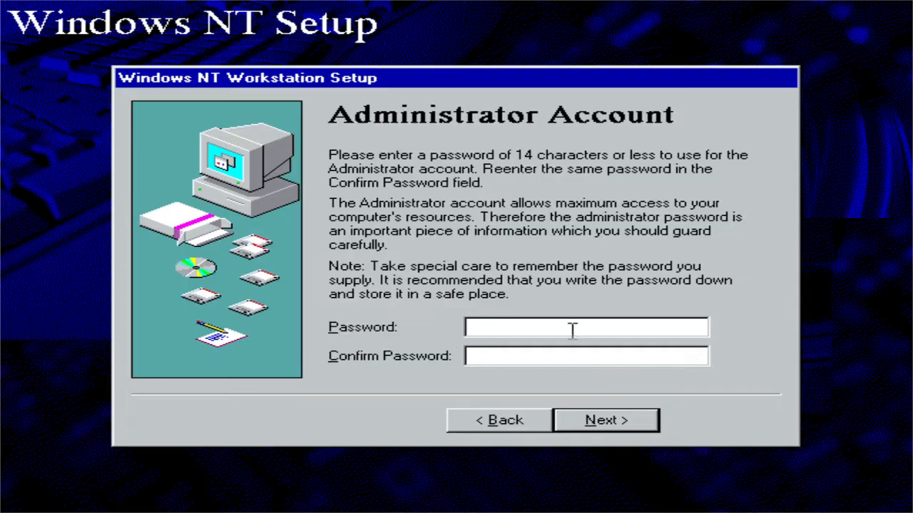
- Leave the Administrator account password blank and choose not to create an emergency repair disk
click(605, 424)
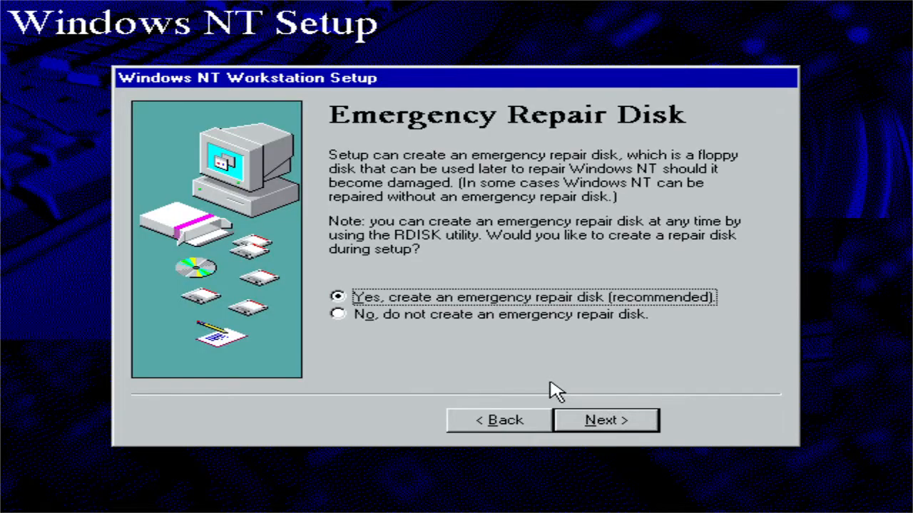
click(574, 318)
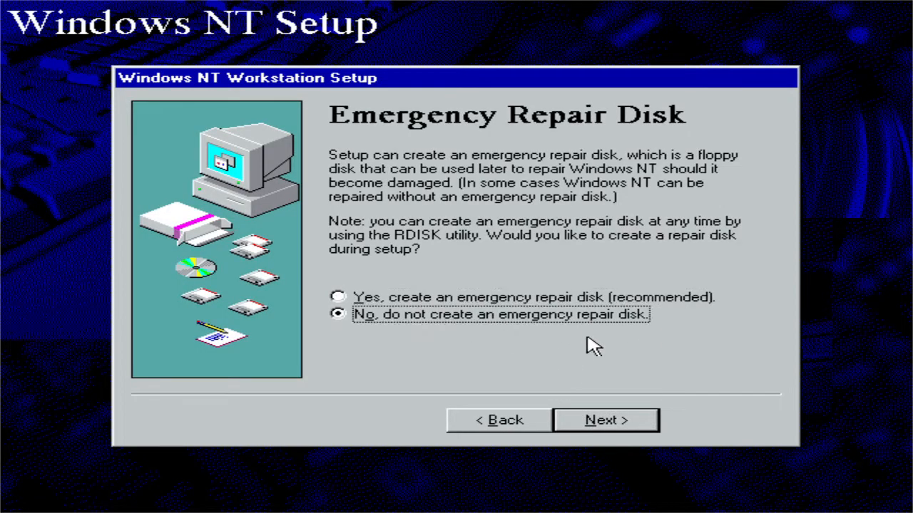
click(614, 425)
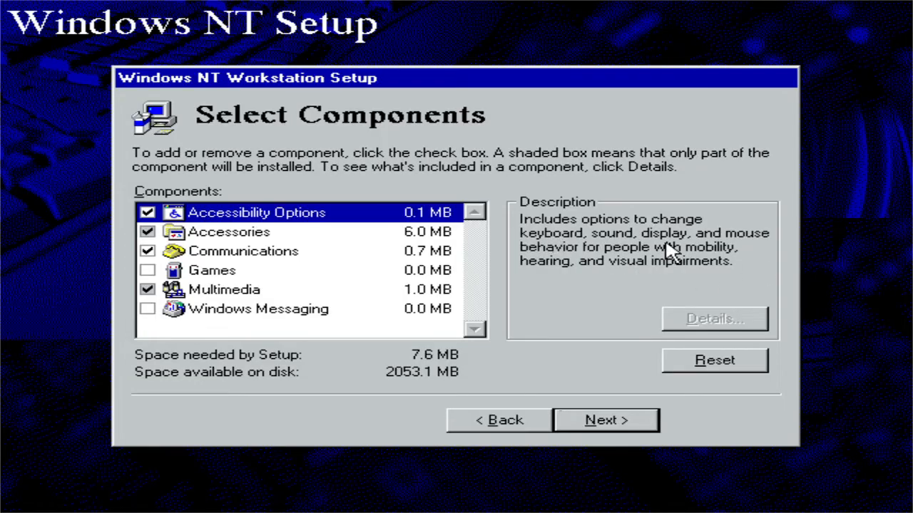
- Select all Accessories components for installation, including Desktop Wallpaper and Mouse Pointers
double_click(261, 236)
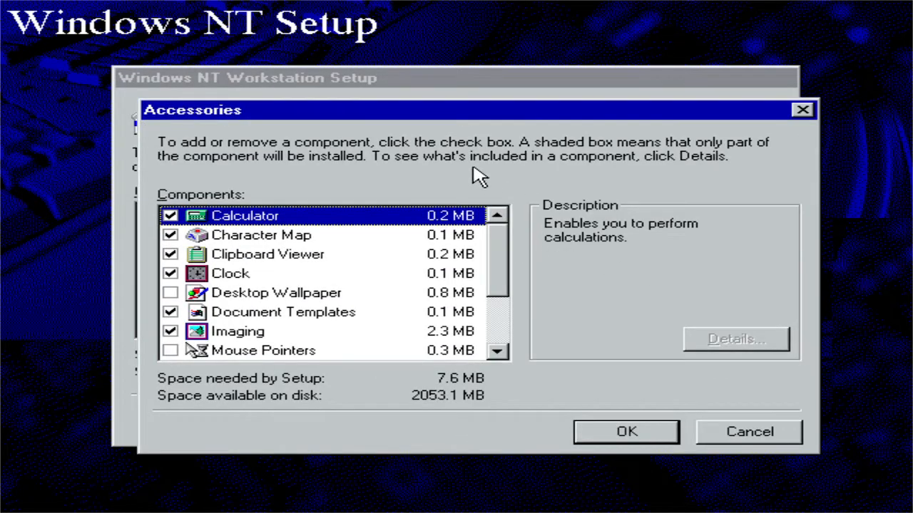
click(340, 240)
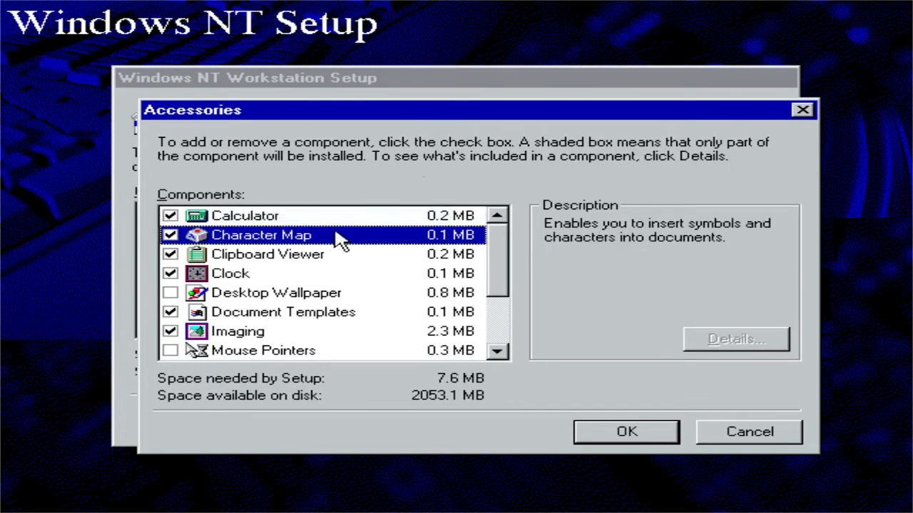
drag(499, 260, 502, 240)
drag(499, 261, 356, 259)
drag(494, 241, 499, 240)
drag(491, 249, 513, 248)
mouse_move(489, 254)
mouse_down()
mouse_move(504, 275)
mouse_move(509, 258)
mouse_move(505, 306)
mouse_move(514, 271)
mouse_up()
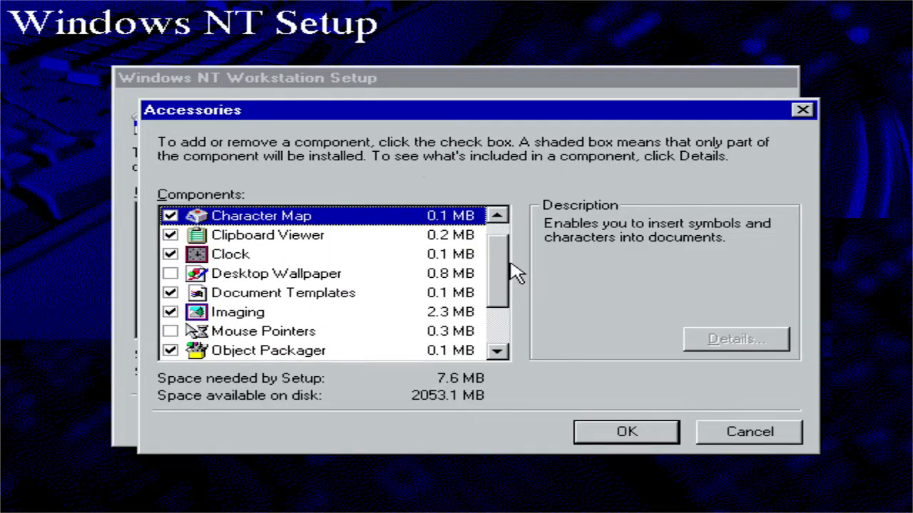
click(373, 274)
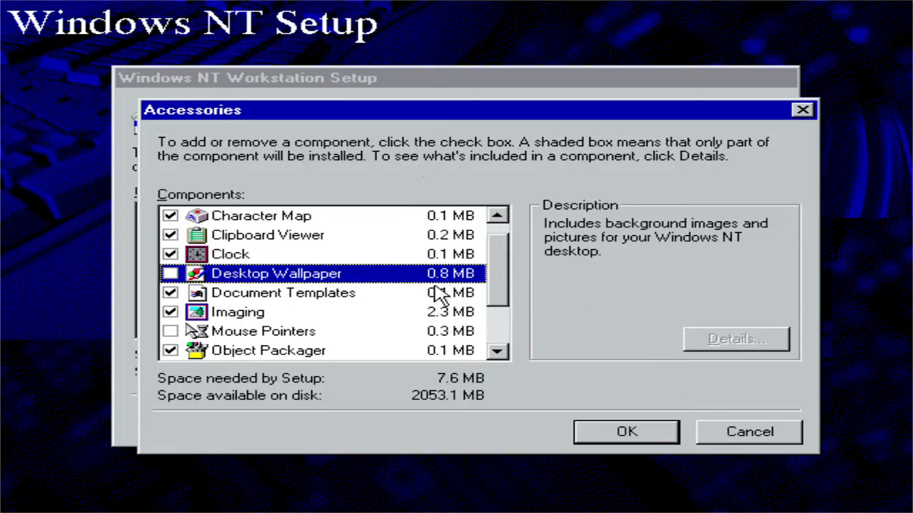
click(171, 274)
key(Return)
- Exclude Chat, HyperTerminal and Phone Dialer from the Communications components
click(250, 252)
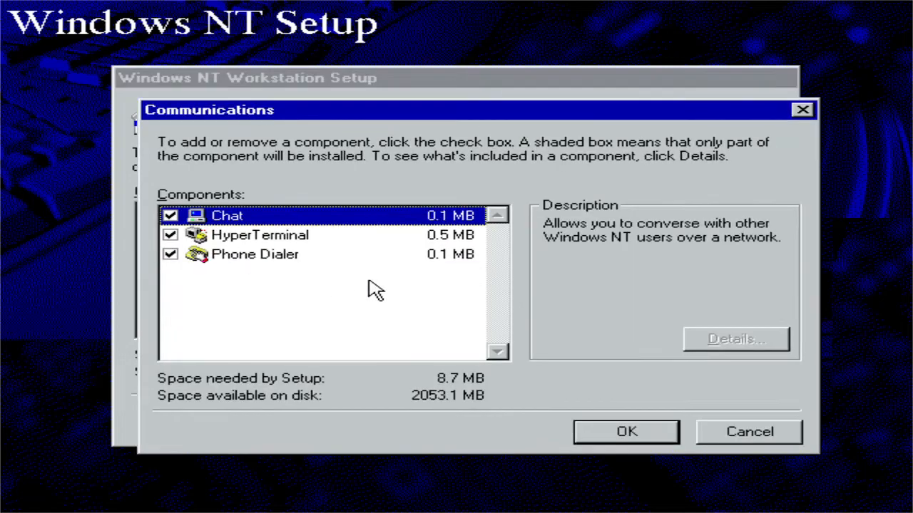
click(170, 216)
click(170, 234)
click(169, 253)
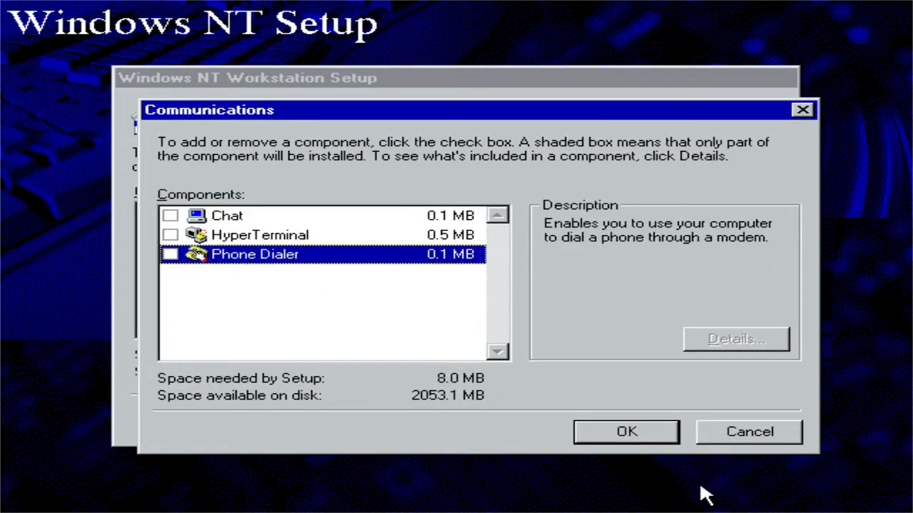
click(646, 438)
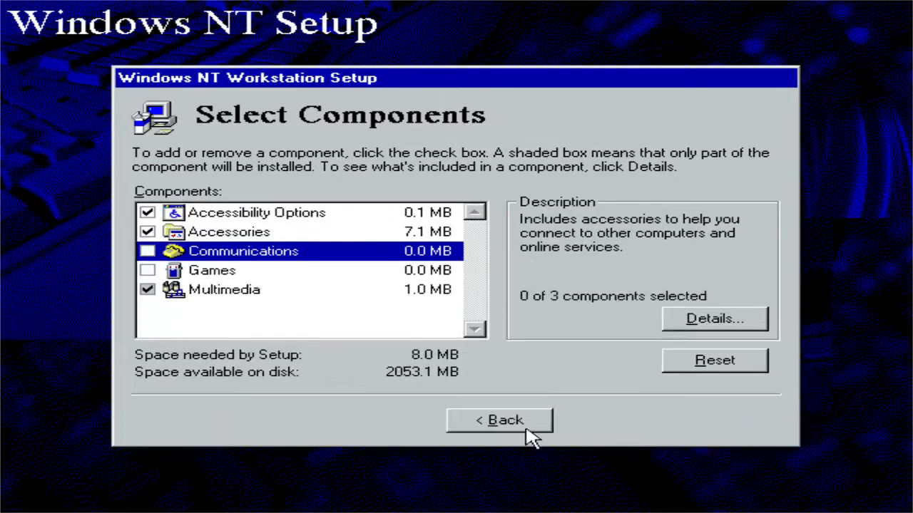
- Add Freecell, Minesweeper, Pinball and Solitaire from the Games components to the installation
click(241, 280)
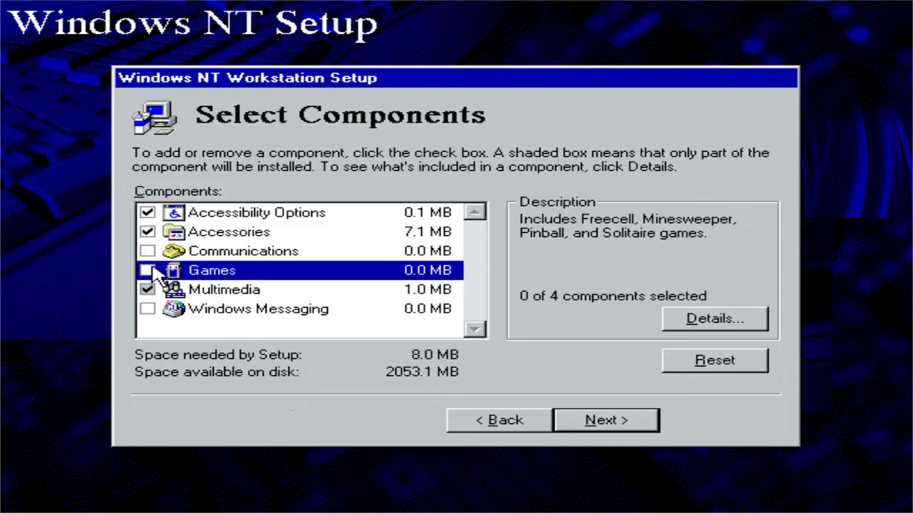
double_click(203, 271)
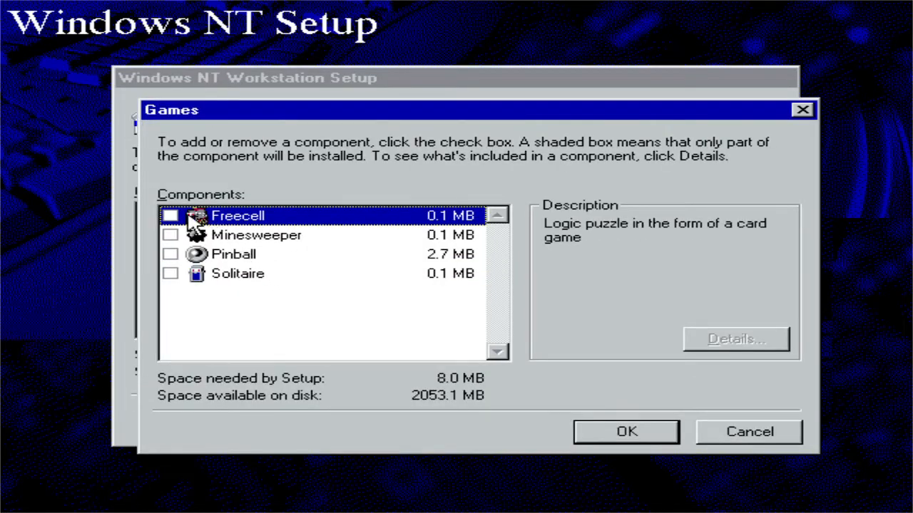
click(171, 216)
click(170, 235)
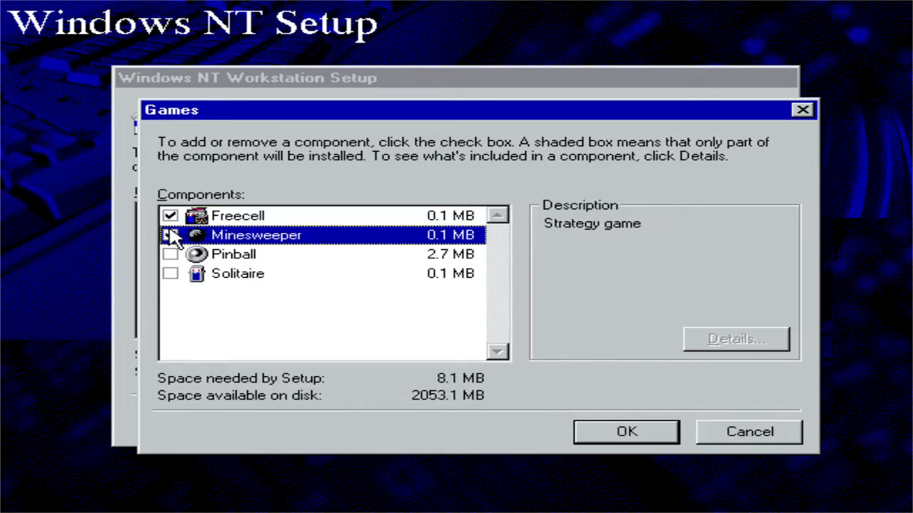
click(170, 254)
click(170, 273)
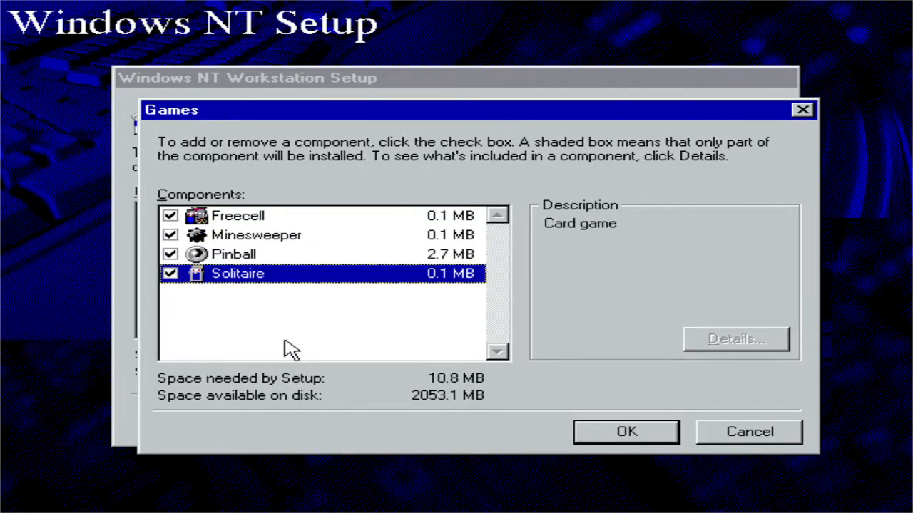
click(663, 432)
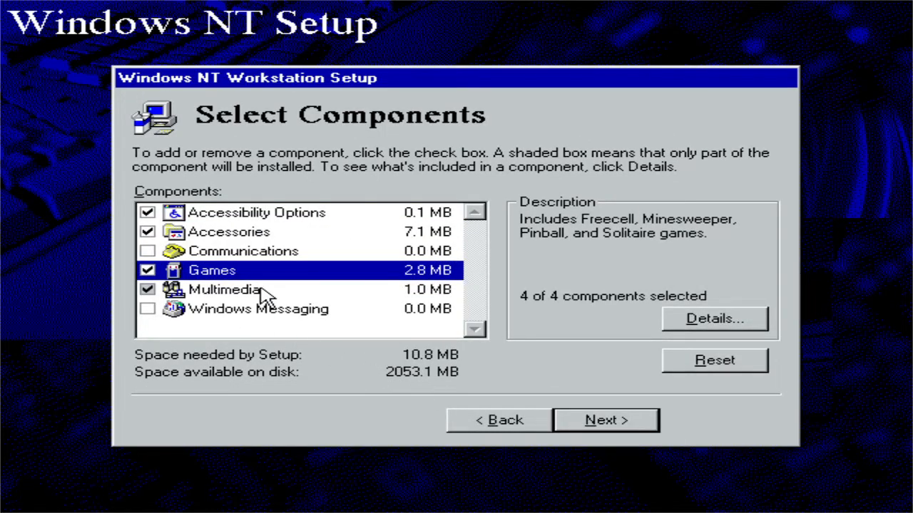
- Add the Jungle, Musica, Robotz and Utopia sound schemes from the Multimedia components to the installation
click(260, 289)
double_click(261, 289)
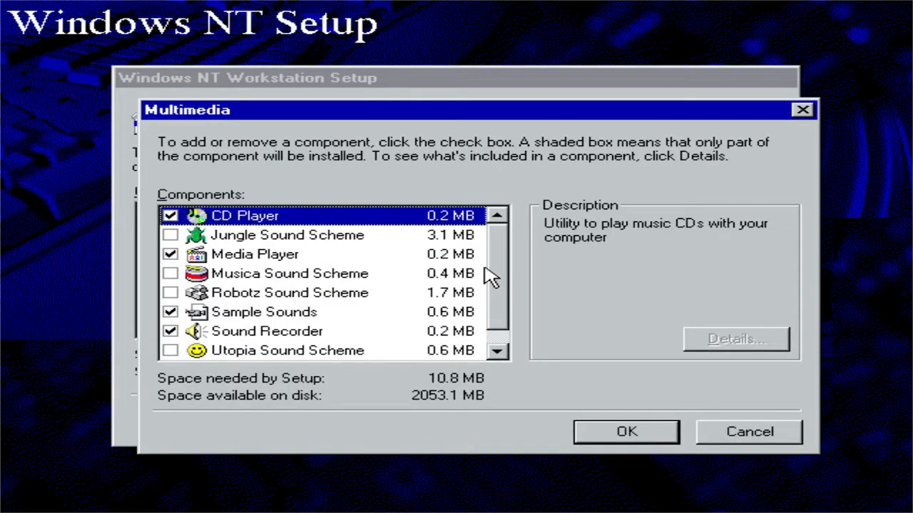
scroll(501, 289, down, 1)
scroll(501, 292, up, 1)
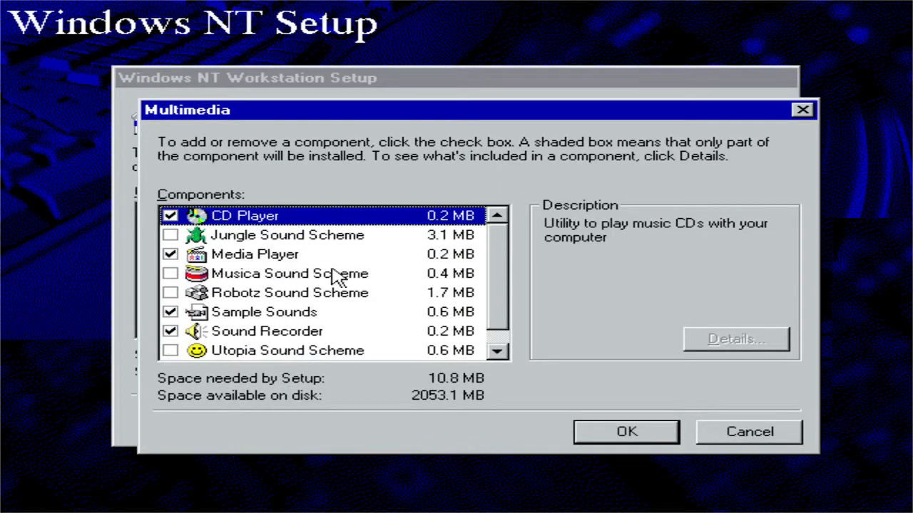
click(194, 237)
click(170, 236)
click(169, 273)
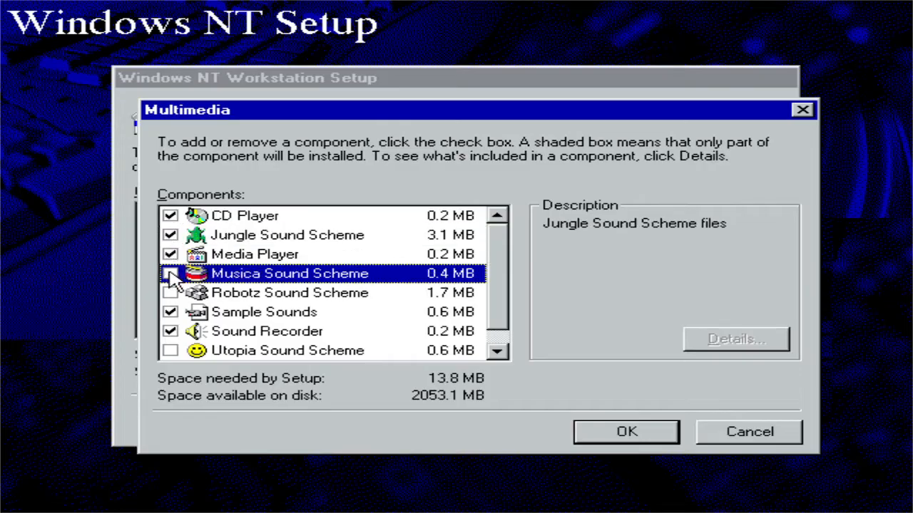
click(170, 293)
scroll(503, 314, down, 1)
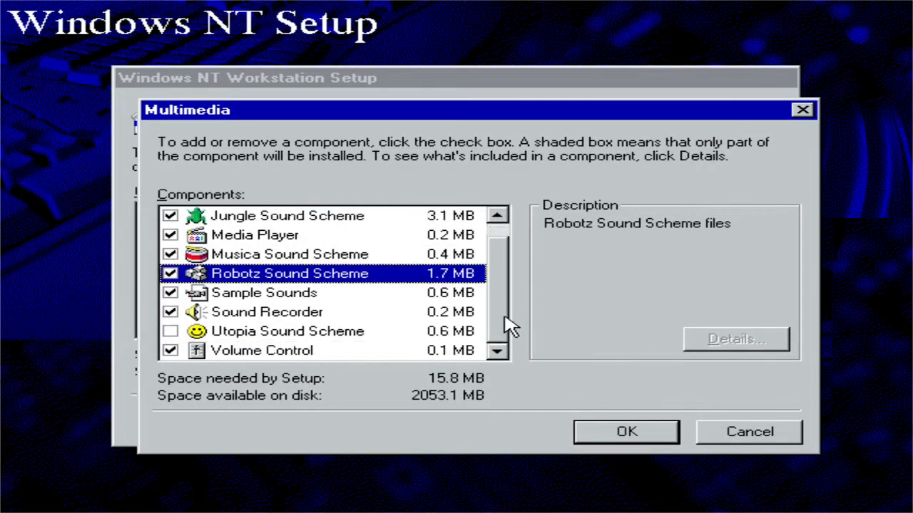
click(170, 331)
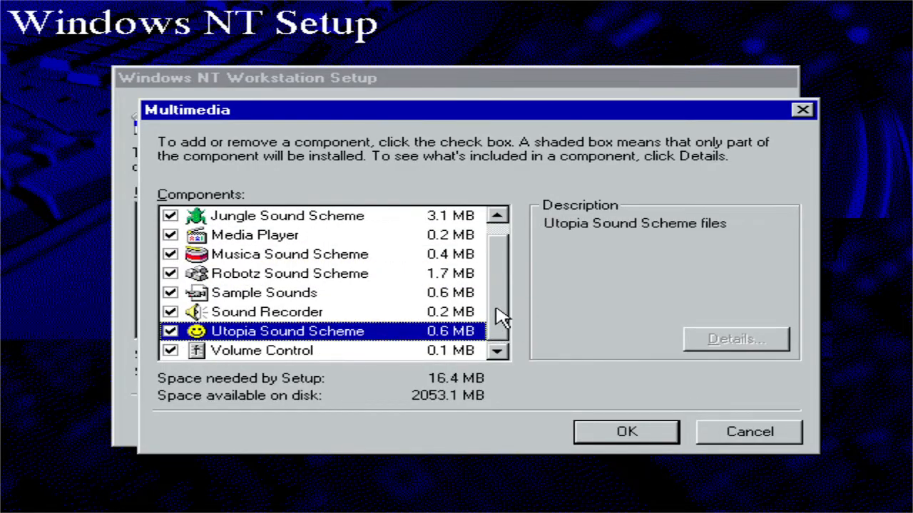
scroll(499, 316, up, 1)
click(594, 432)
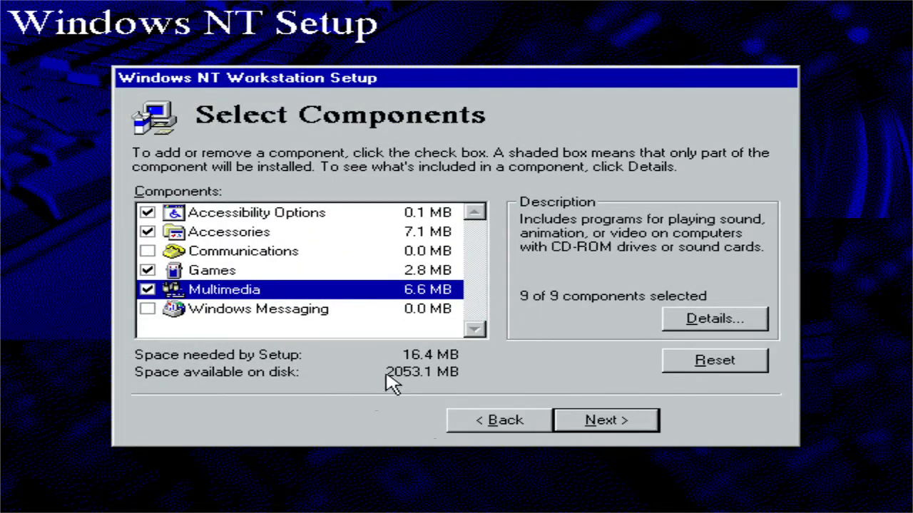
- Leave all Windows Messaging components unselected and continue from the component selection to network setup
double_click(248, 311)
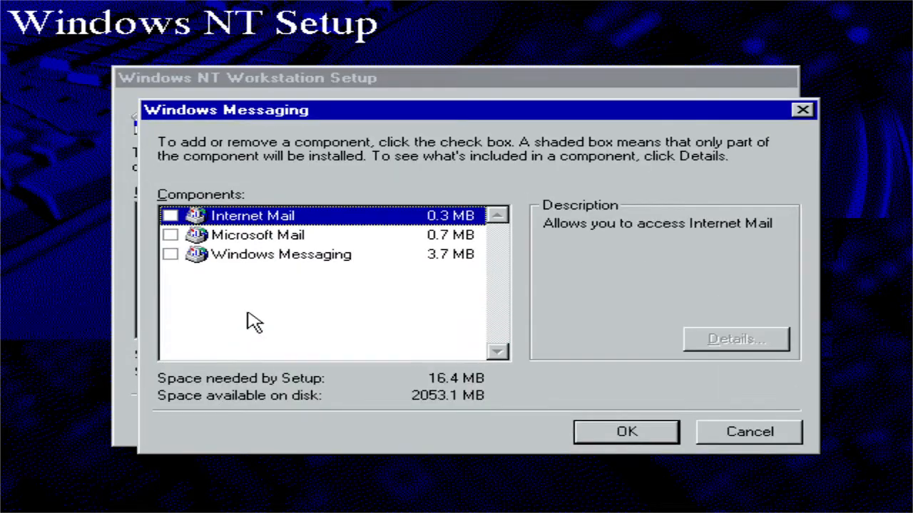
click(618, 433)
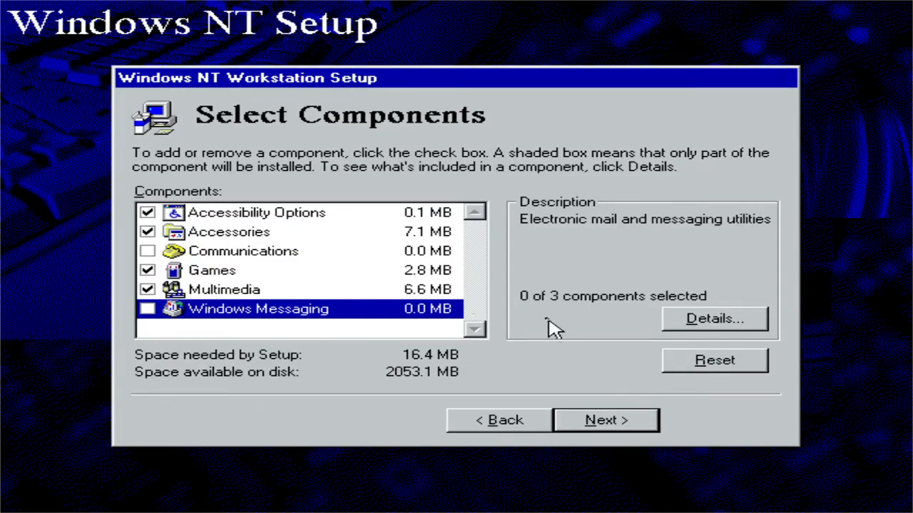
click(618, 426)
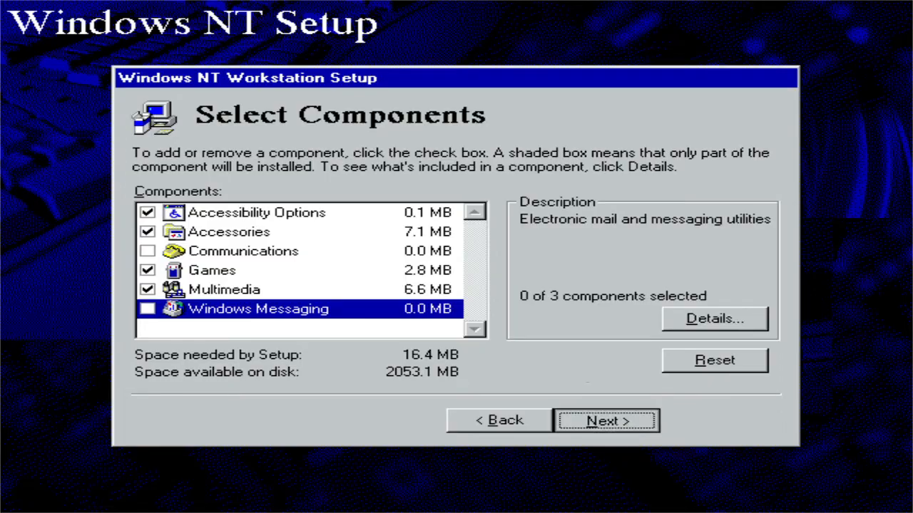
click(606, 420)
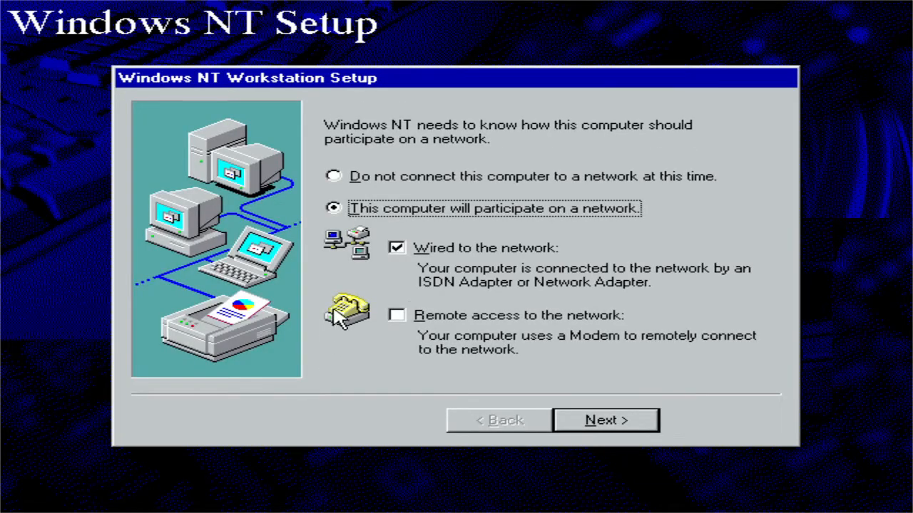
- Set the computer as wired to the network, search for adapters and accept the AMD PCNET Family Ethernet Adapter
click(622, 425)
click(399, 185)
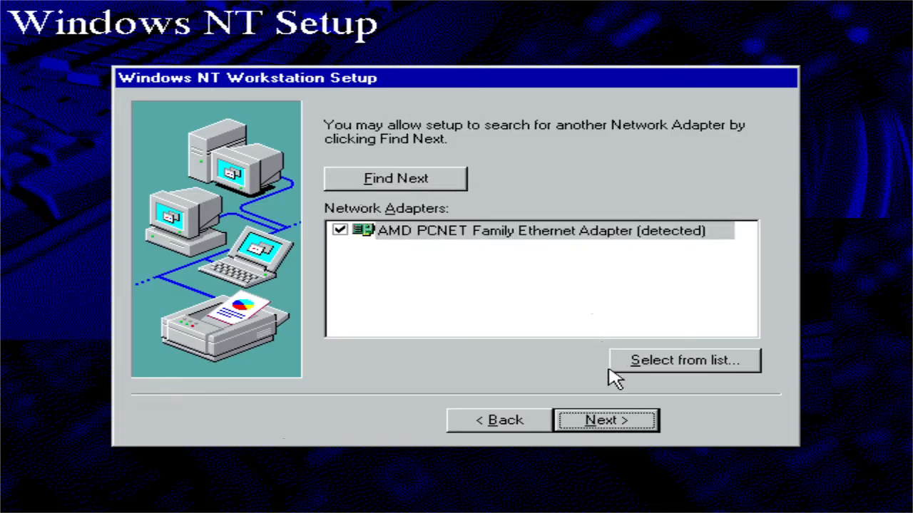
click(629, 426)
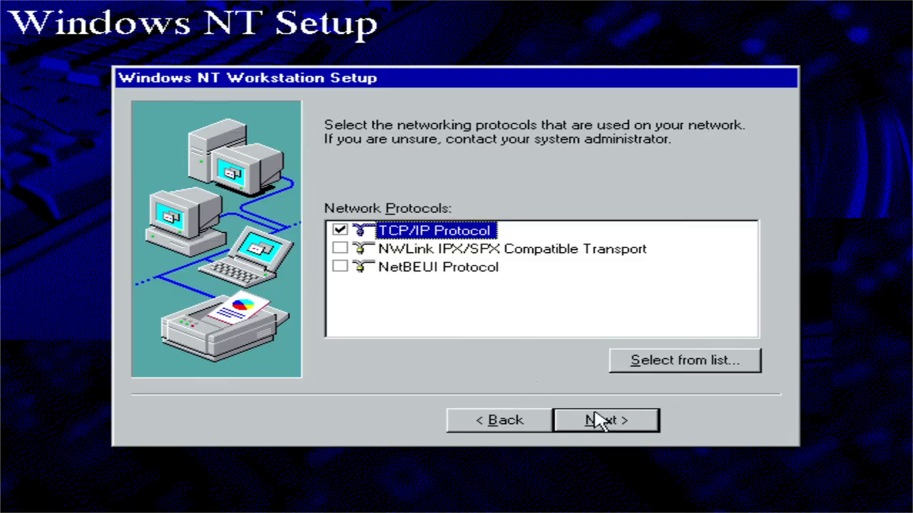
- Keep TCP/IP Protocol as the only network protocol and accept the default network services
click(420, 232)
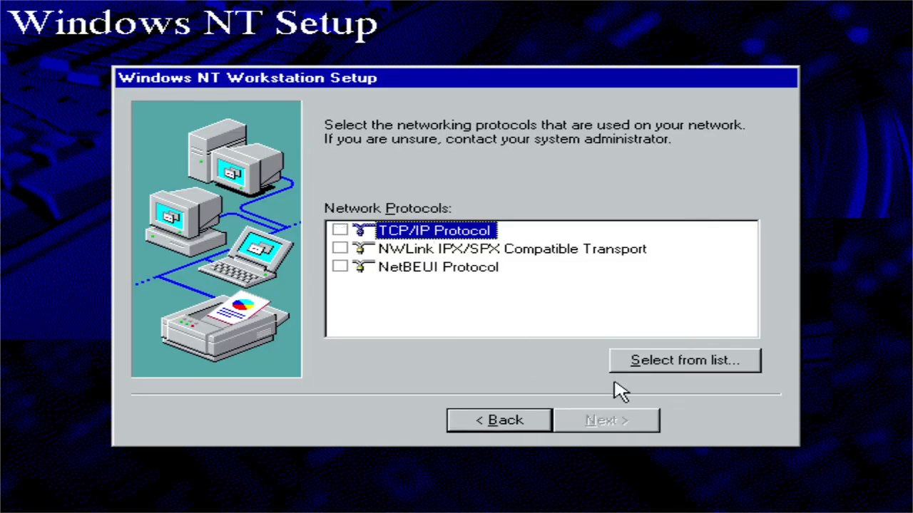
click(362, 232)
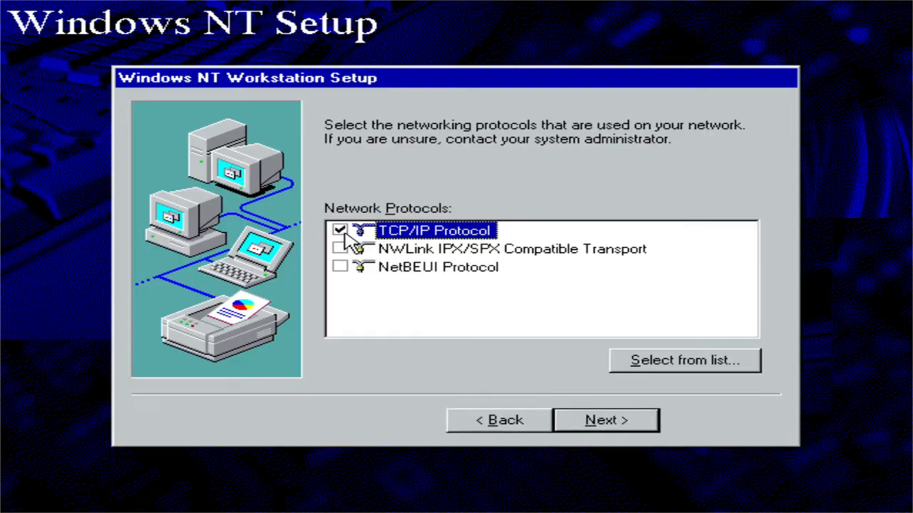
click(595, 421)
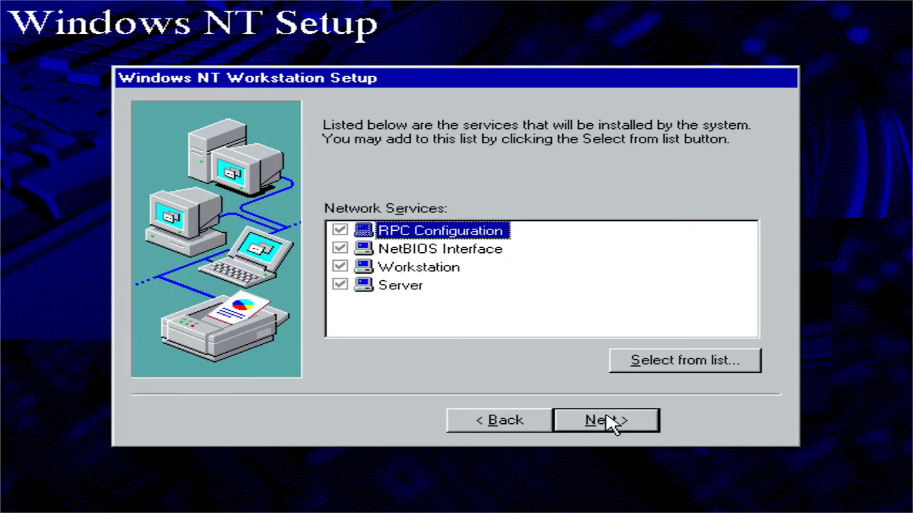
click(611, 422)
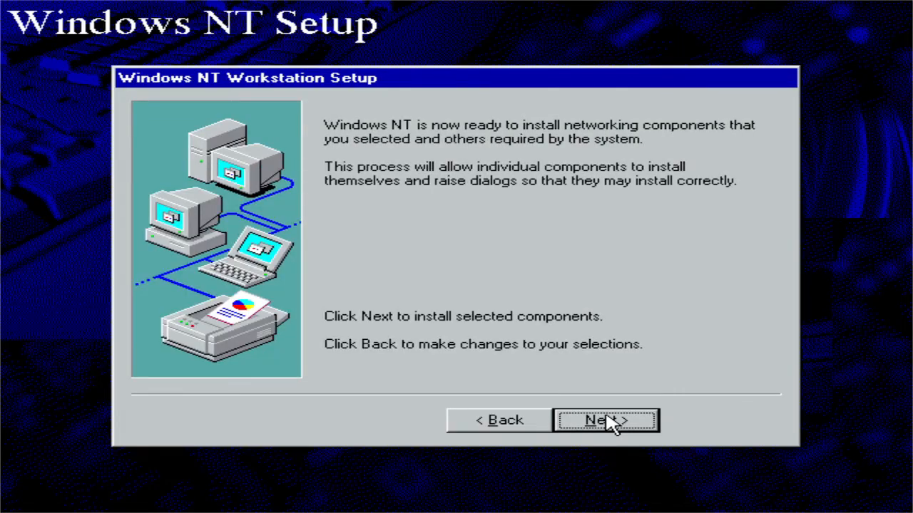
- Install the networking components with the Ethernet adapter's default Full Duplex setting and use DHCP for TCP/IP
click(607, 421)
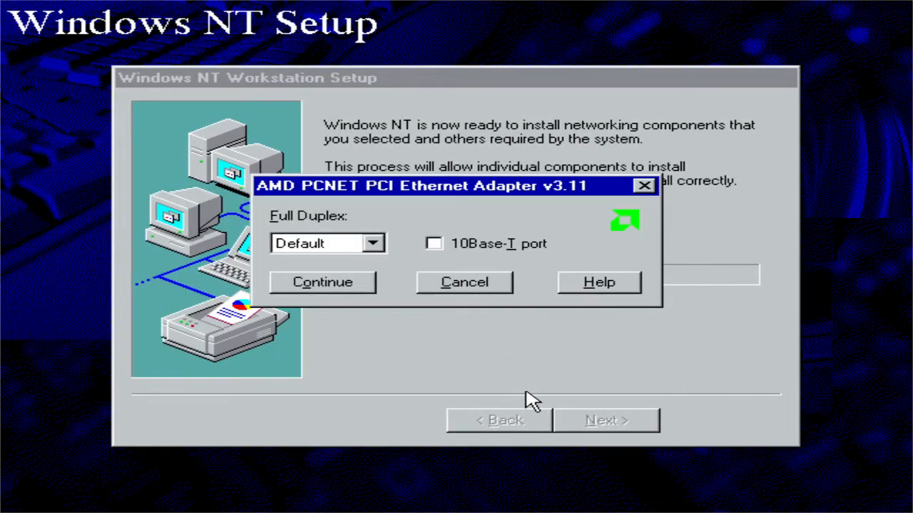
click(362, 286)
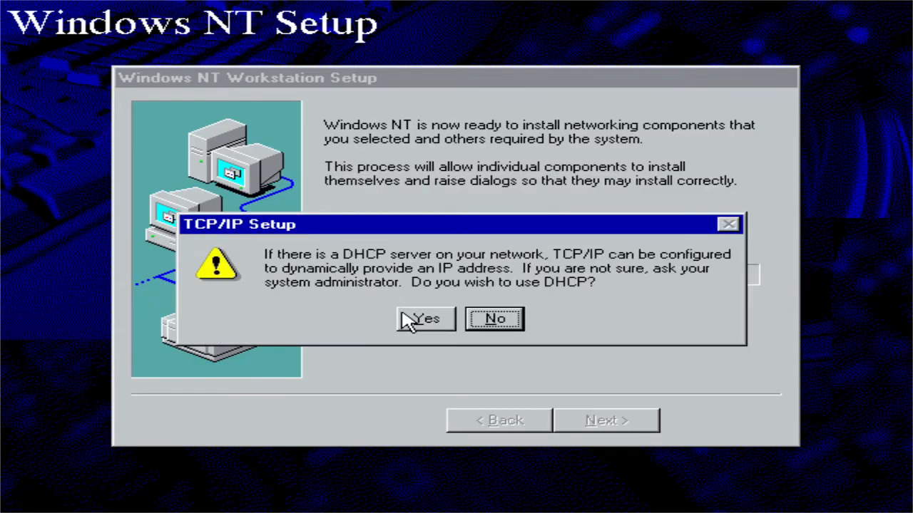
click(429, 320)
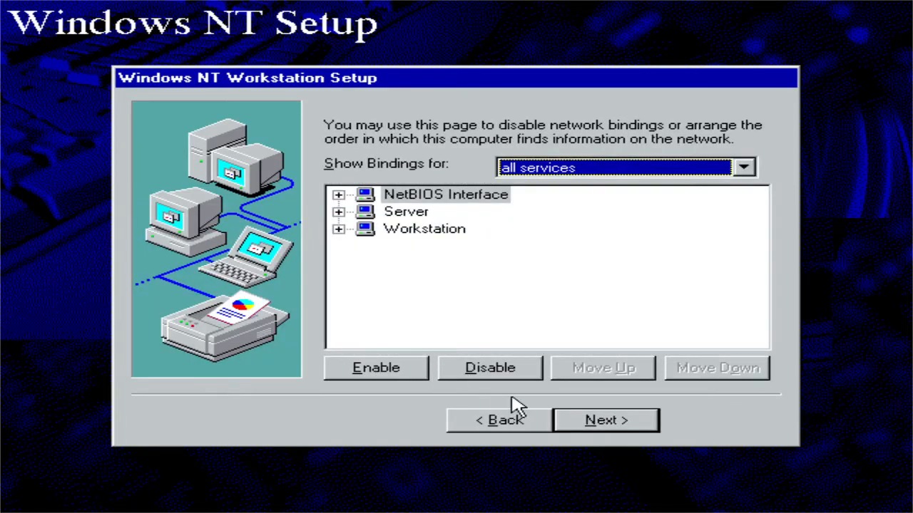
- Keep the network bindings for all services enabled and start the network
click(356, 367)
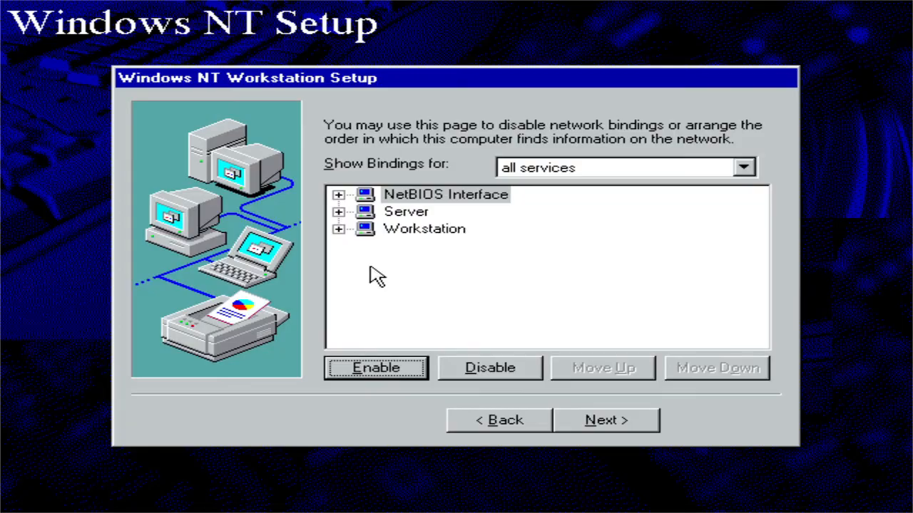
click(399, 212)
click(605, 421)
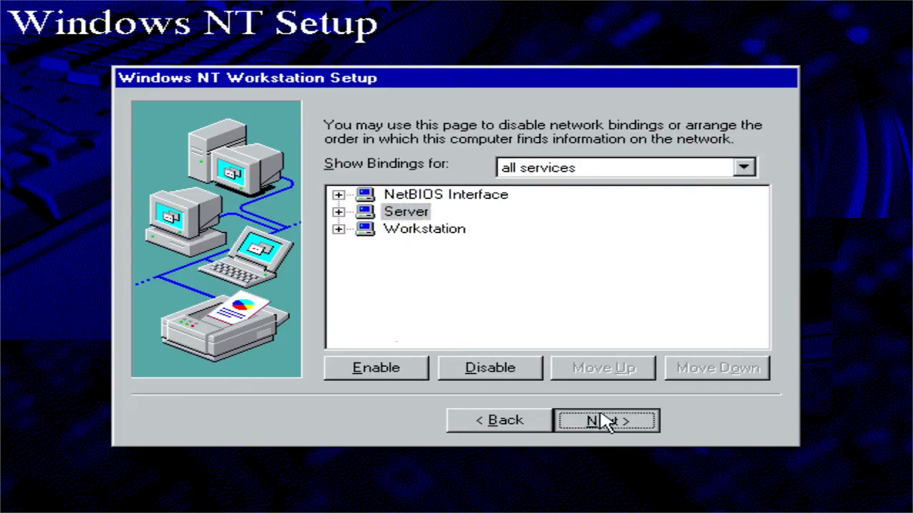
click(597, 421)
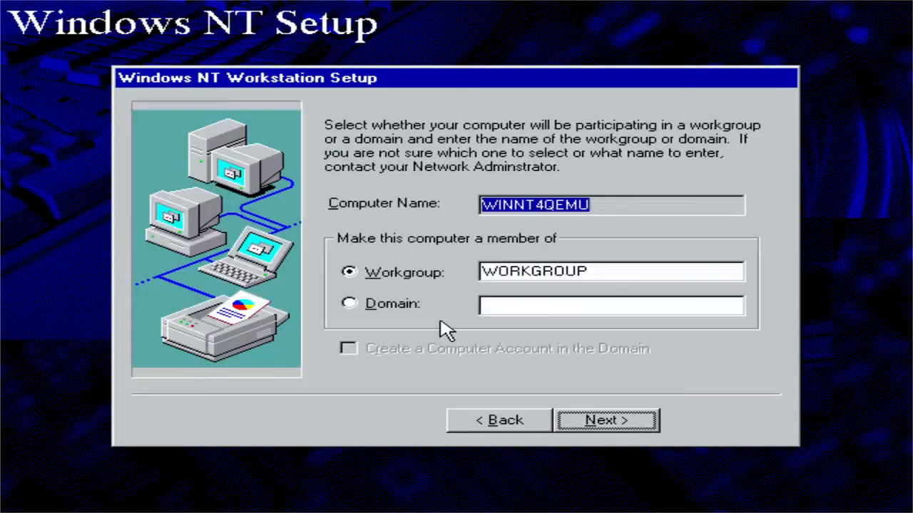
- Make the computer a member of the workgroup WORKGROUP and finish the network configuration
click(407, 280)
click(626, 427)
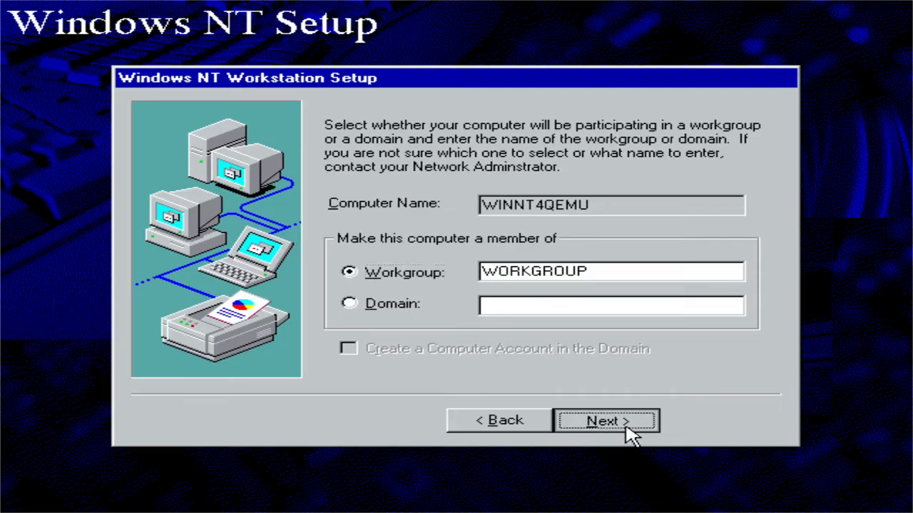
click(604, 425)
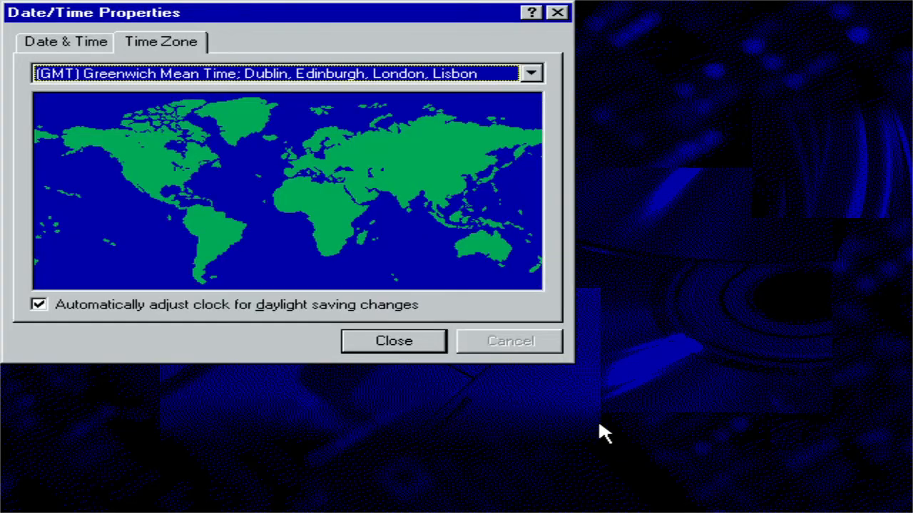
- Set the time zone to (GMT+01:00) Berlin, Stockholm, Rome, Bern, Brussels, Vienna and finish the date and time settings
click(411, 77)
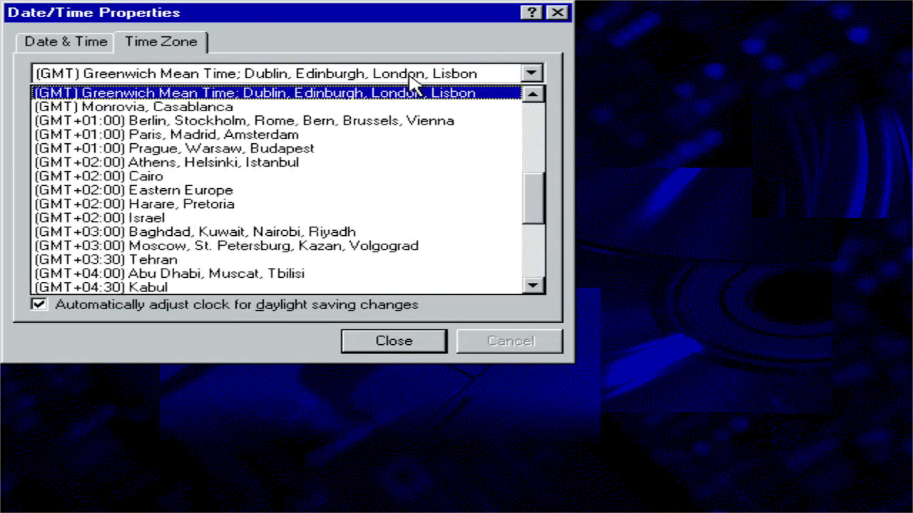
click(274, 121)
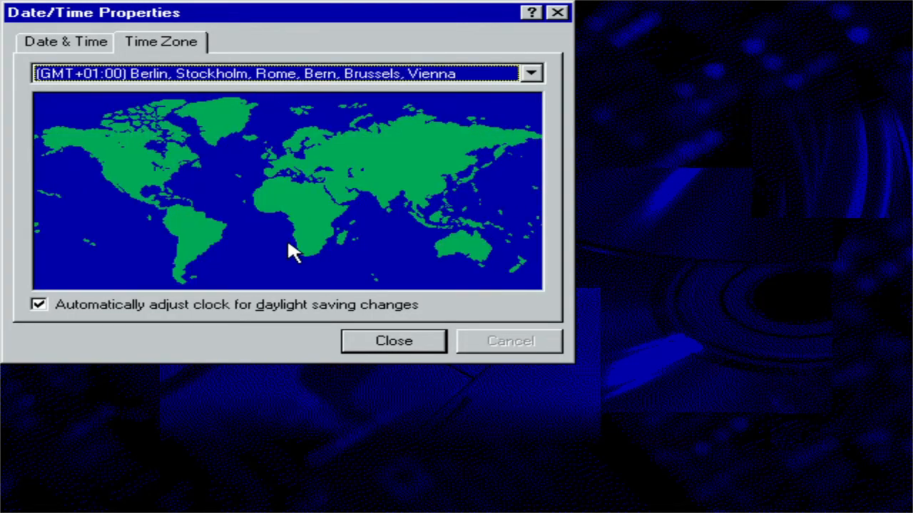
click(394, 341)
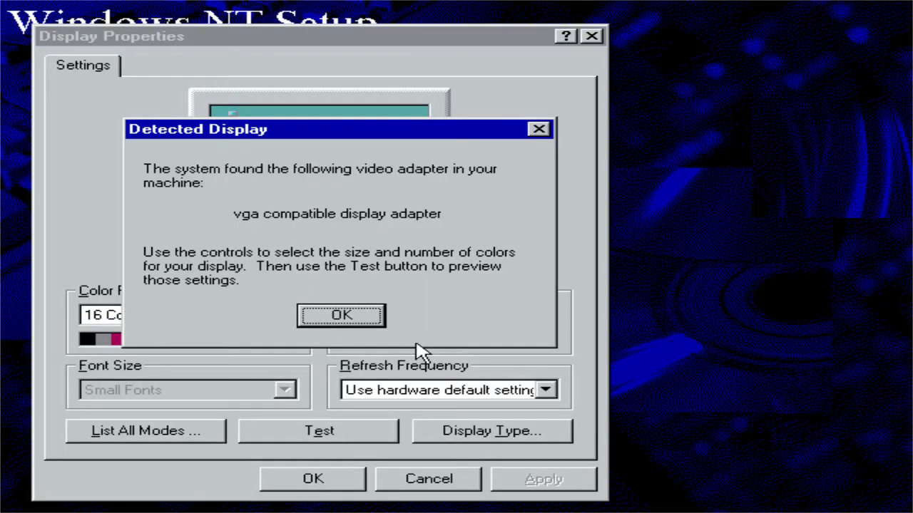
- Test the 16-color, 640 by 480 display mode, confirm that the test bitmap displayed properly and save the display settings
click(342, 319)
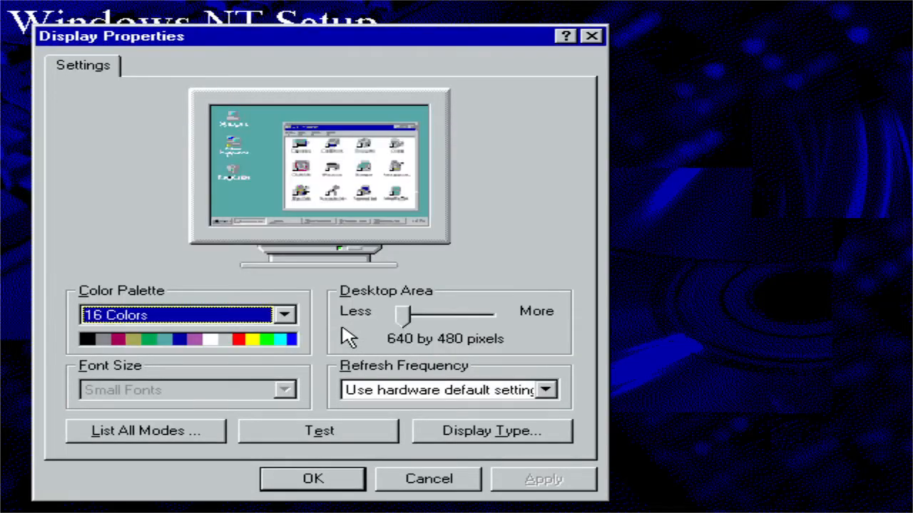
click(407, 318)
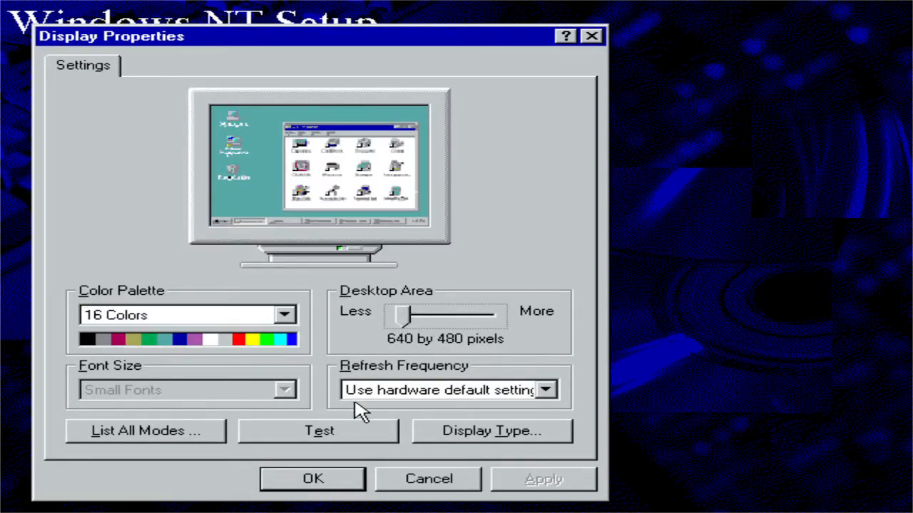
click(353, 434)
click(421, 321)
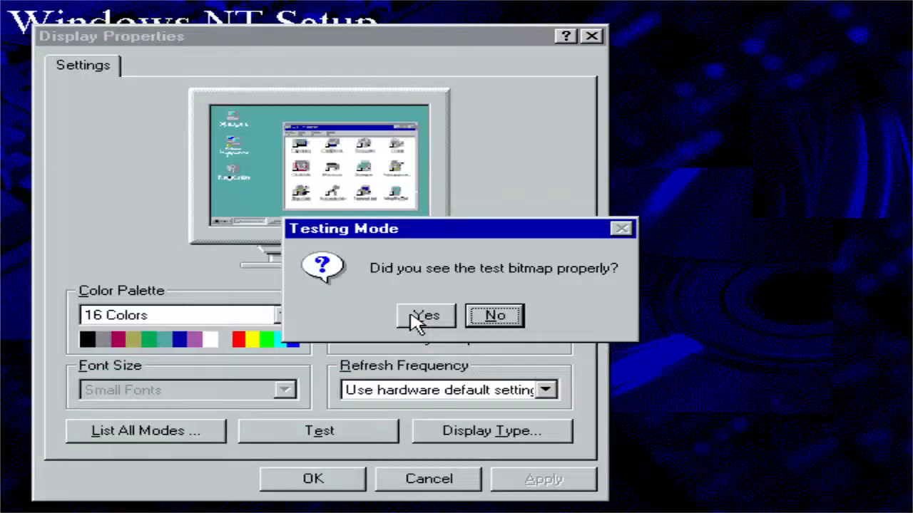
click(415, 319)
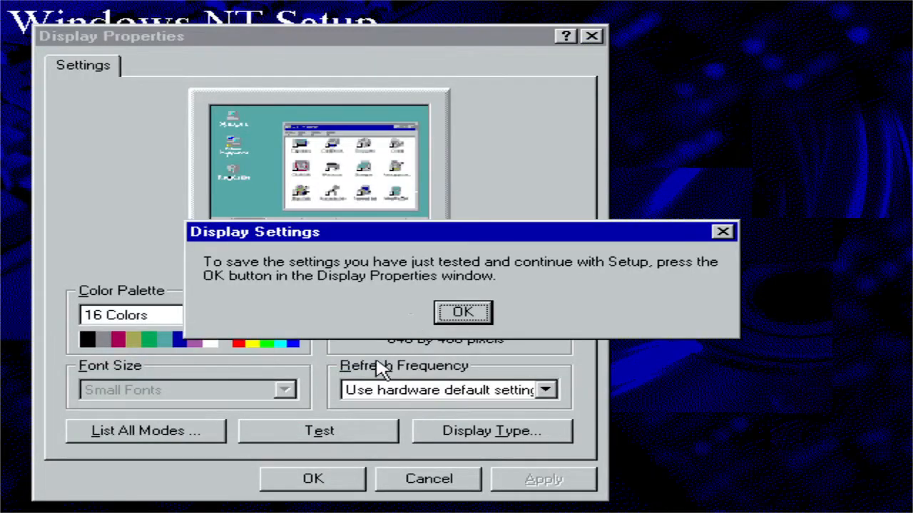
click(464, 313)
click(336, 481)
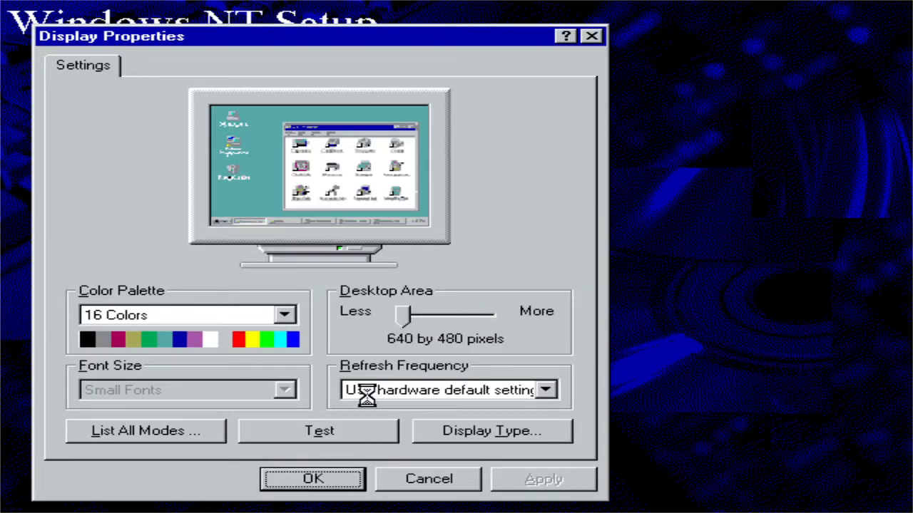